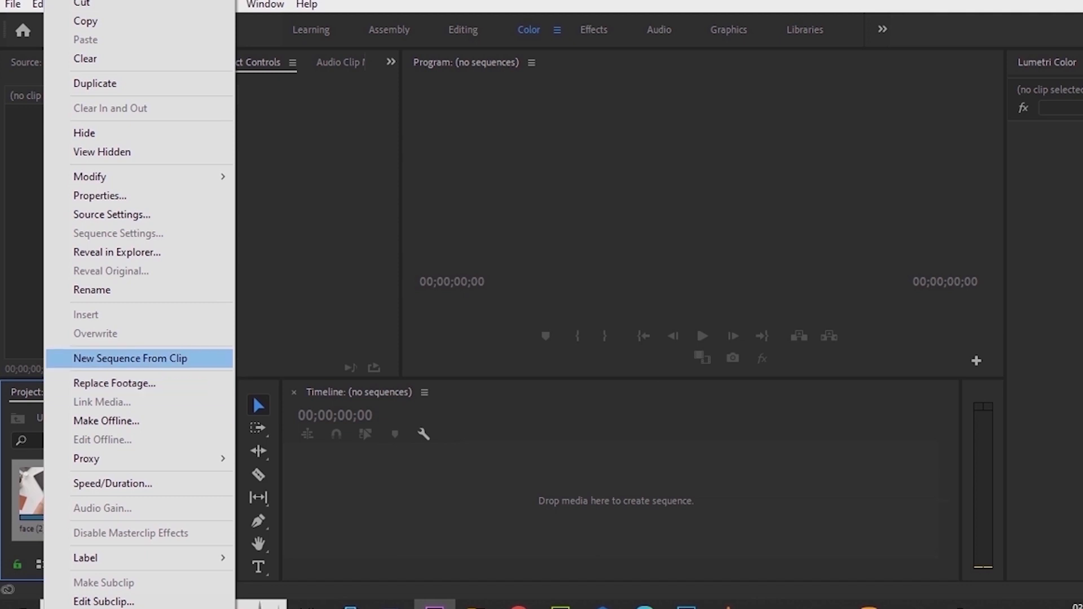
# - Create a new sequence from face (2).mp4 and place face (1).mp4 on track V2 above it
pyautogui.click(131, 358)
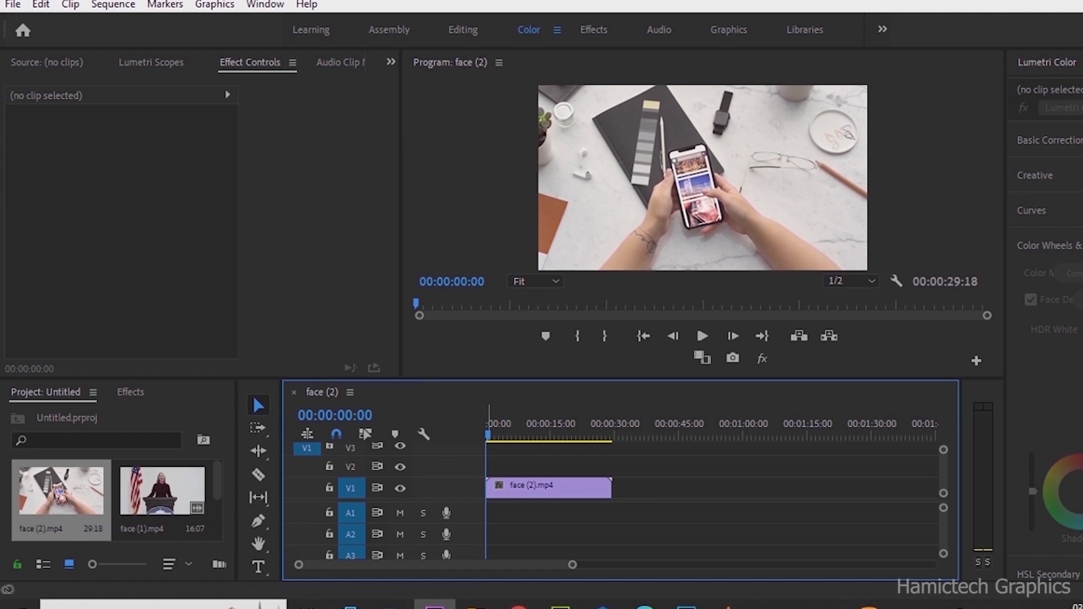
pyautogui.click(163, 492)
pyautogui.moveTo(163, 492); pyautogui.dragTo(488, 467)
# - Clear the face (1) audio clip from track A1
pyautogui.rightClick(522, 513)
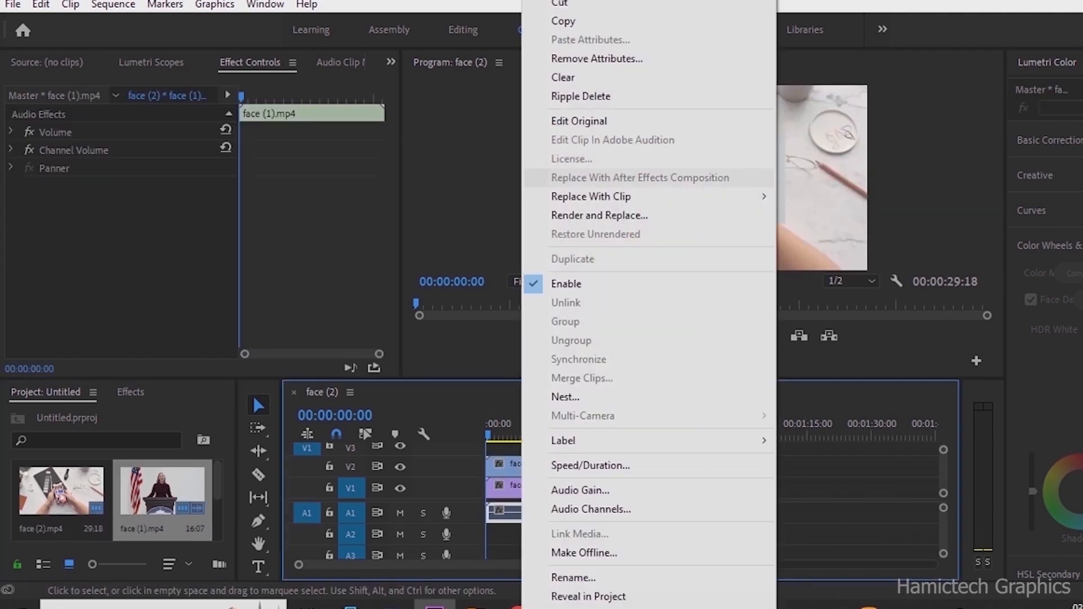
pyautogui.click(564, 78)
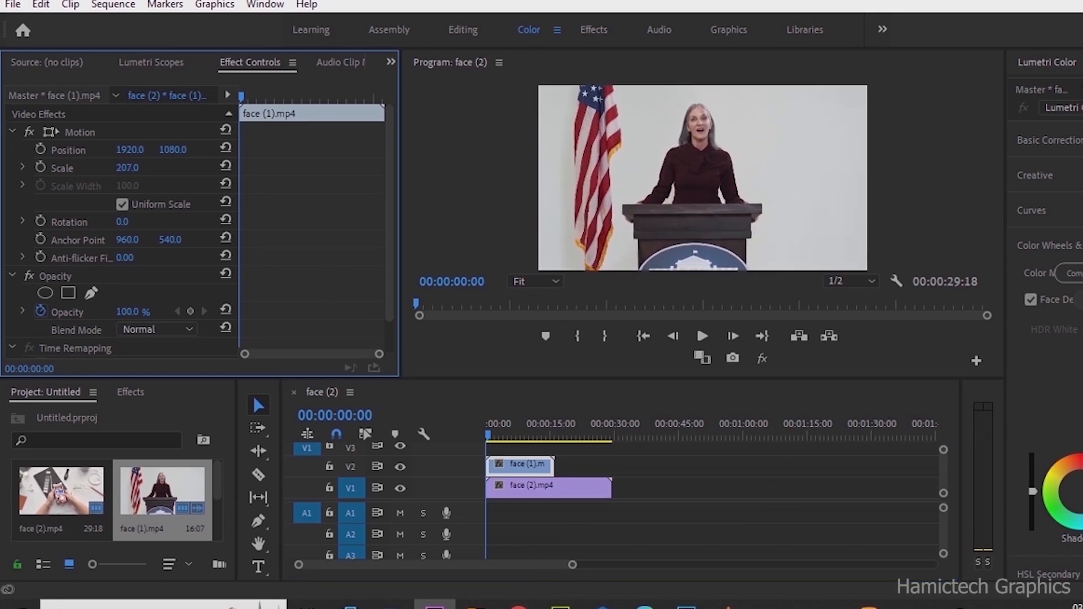
# - Trim the end of the face (2) clip to match the length of face (1)
pyautogui.click(617, 490)
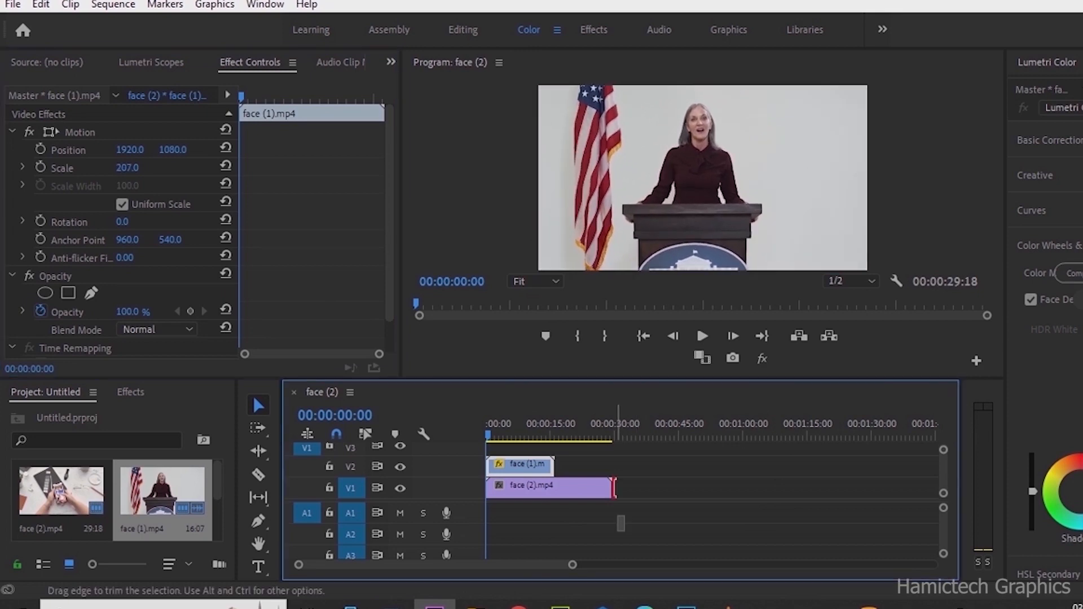
pyautogui.moveTo(613, 488); pyautogui.dragTo(553, 489)
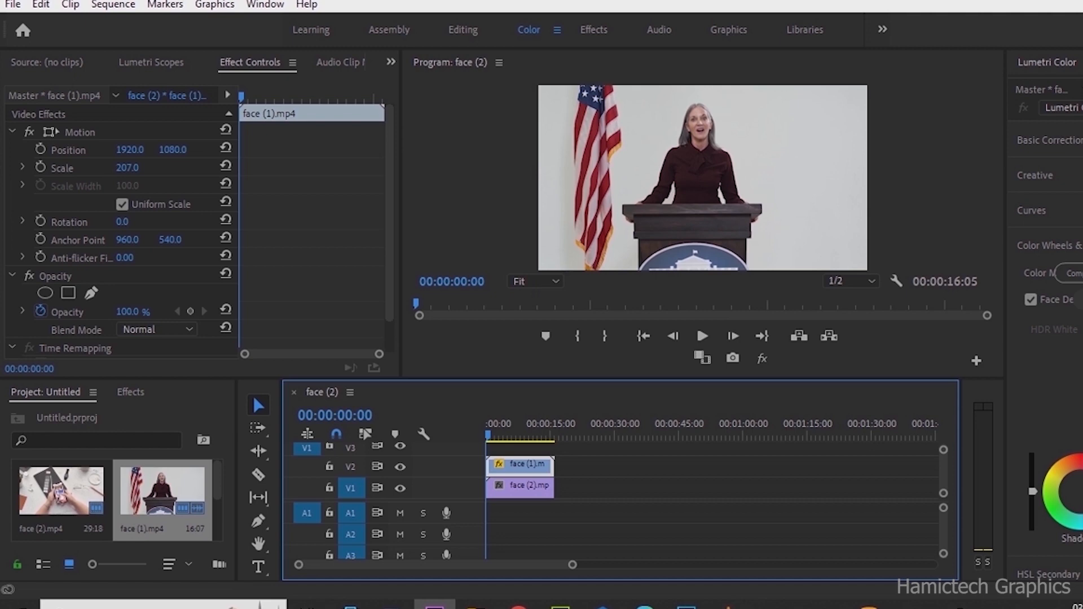
# - Search the effects for "circ" and apply the Circle effect to the face (1) clip
pyautogui.click(130, 393)
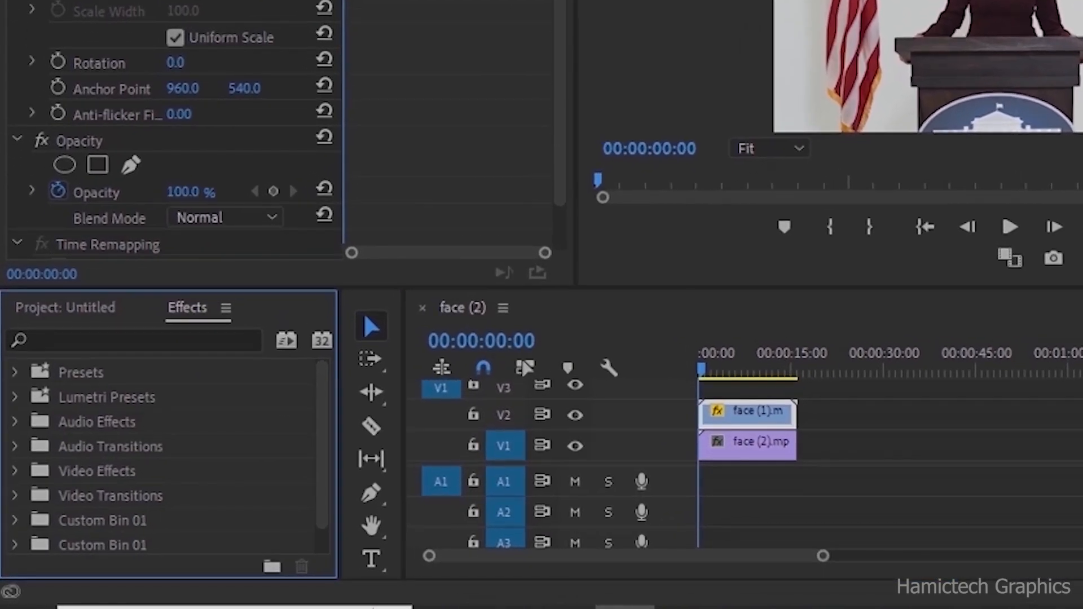
pyautogui.click(42, 340)
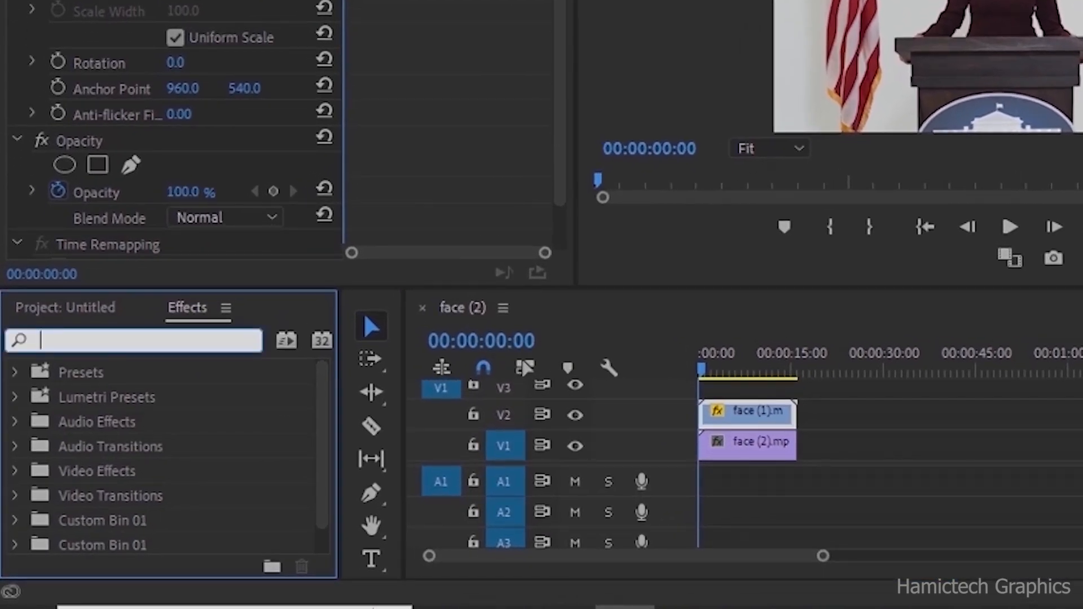
pyautogui.write('circ')
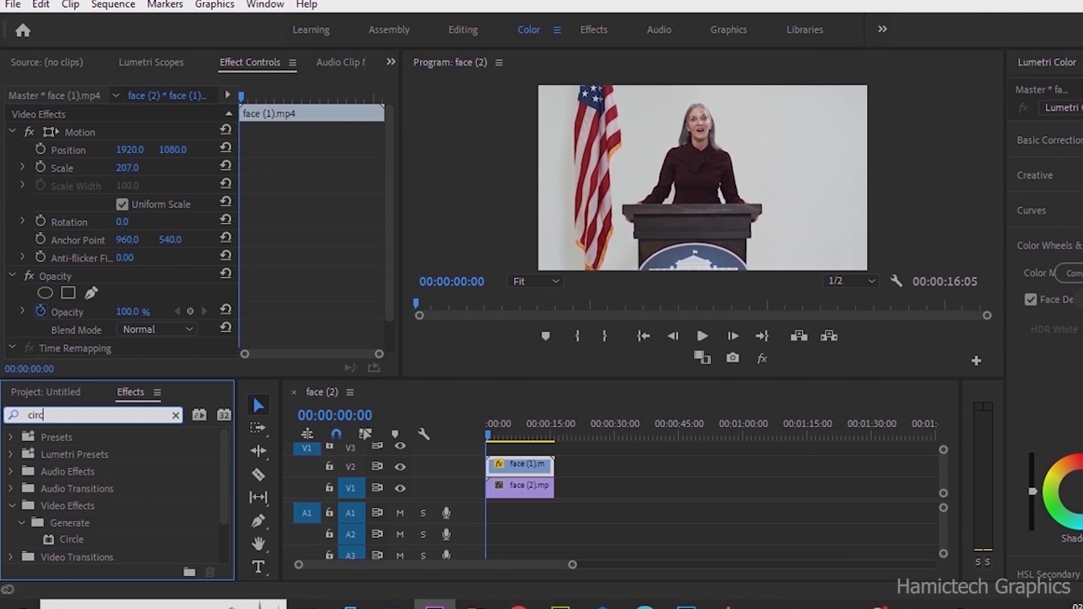
pyautogui.click(72, 540)
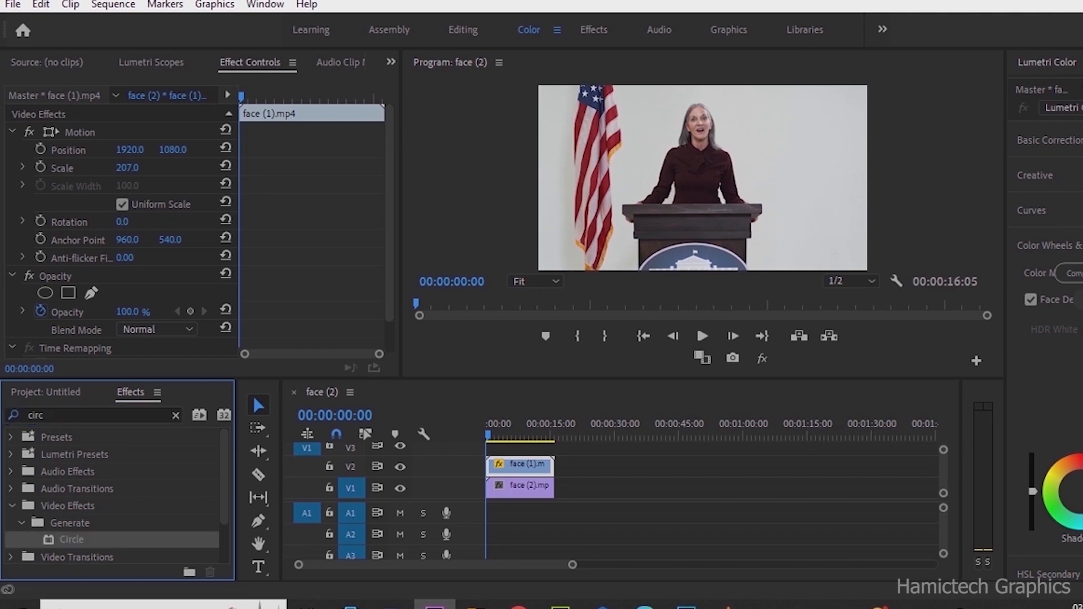
pyautogui.moveTo(72, 539); pyautogui.dragTo(528, 467)
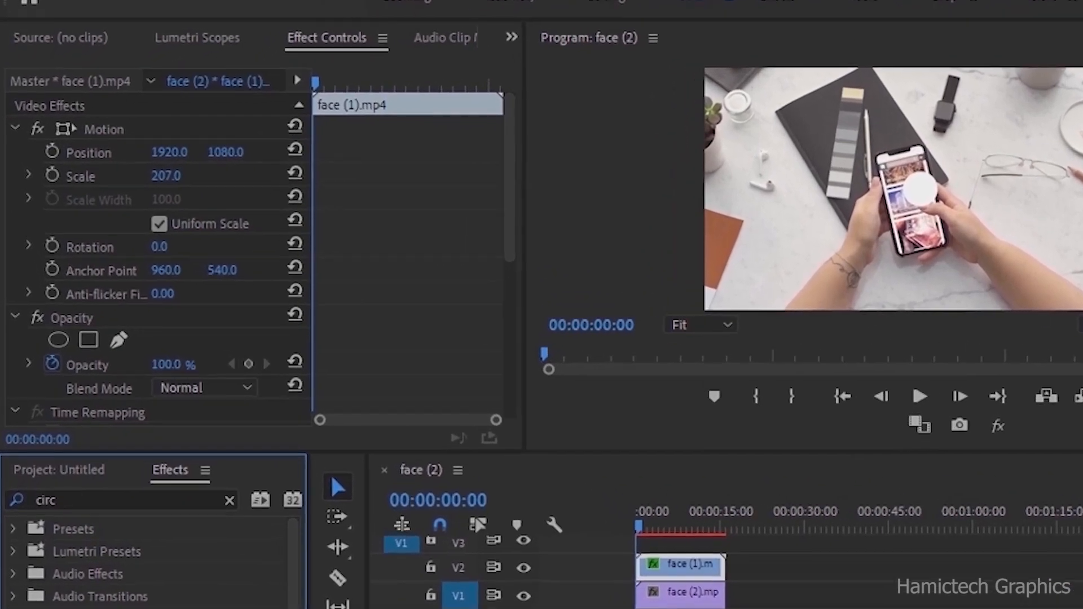
# - Set the Circle effect's blending mode to Stencil Alpha
pyautogui.scroll(-5, 178, 271)
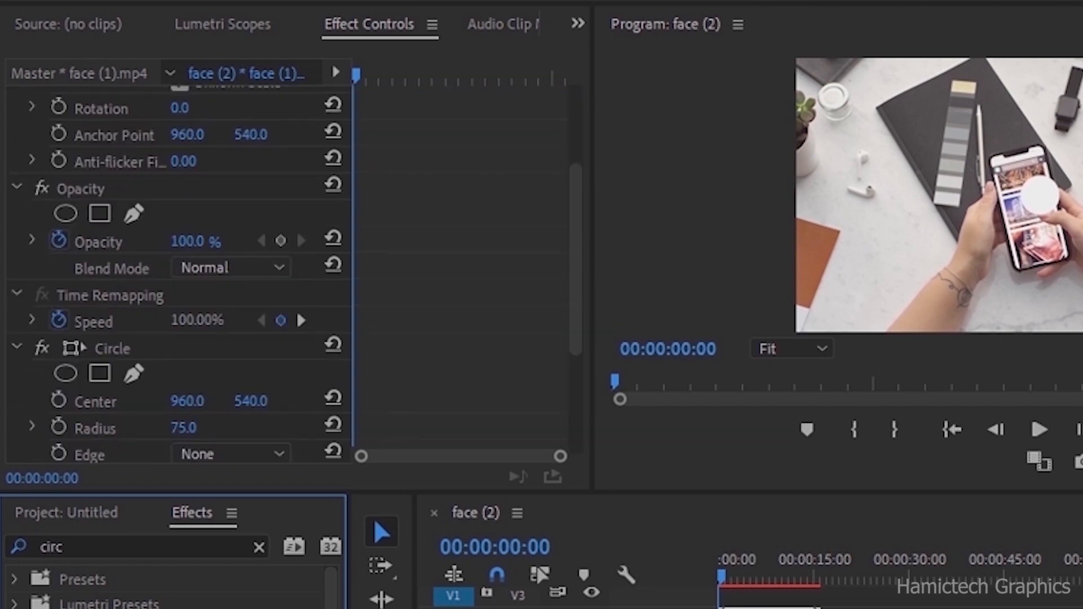
pyautogui.scroll(-3, 278, 454)
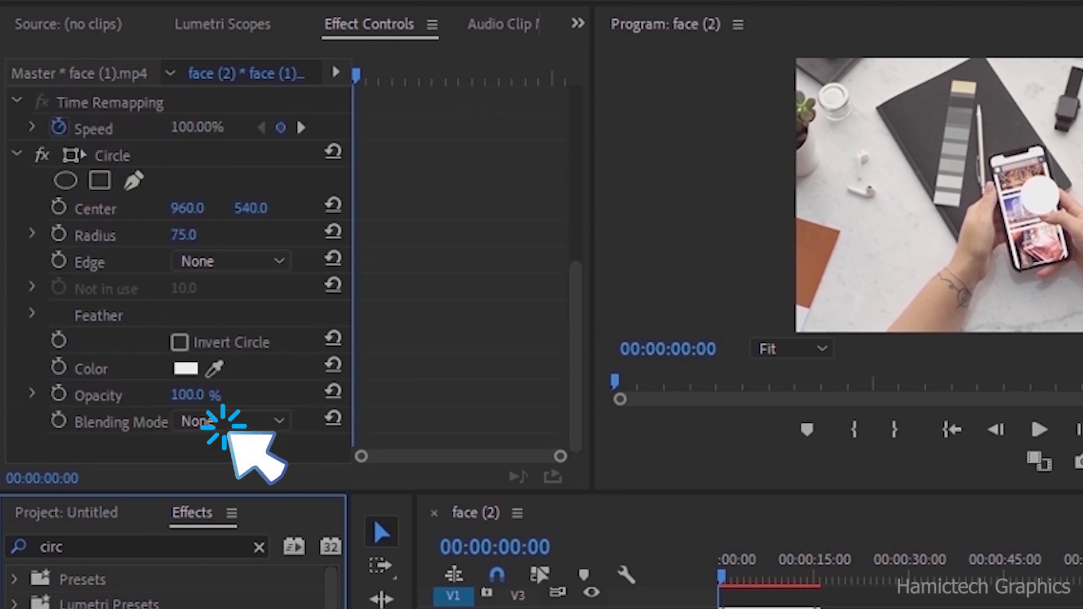
pyautogui.click(232, 421)
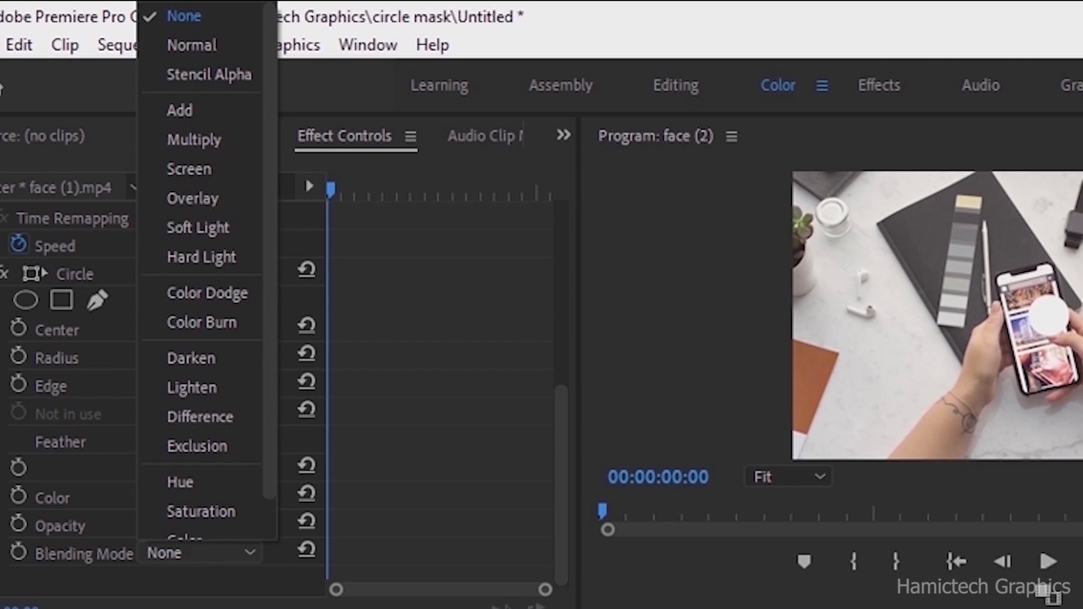
pyautogui.click(241, 76)
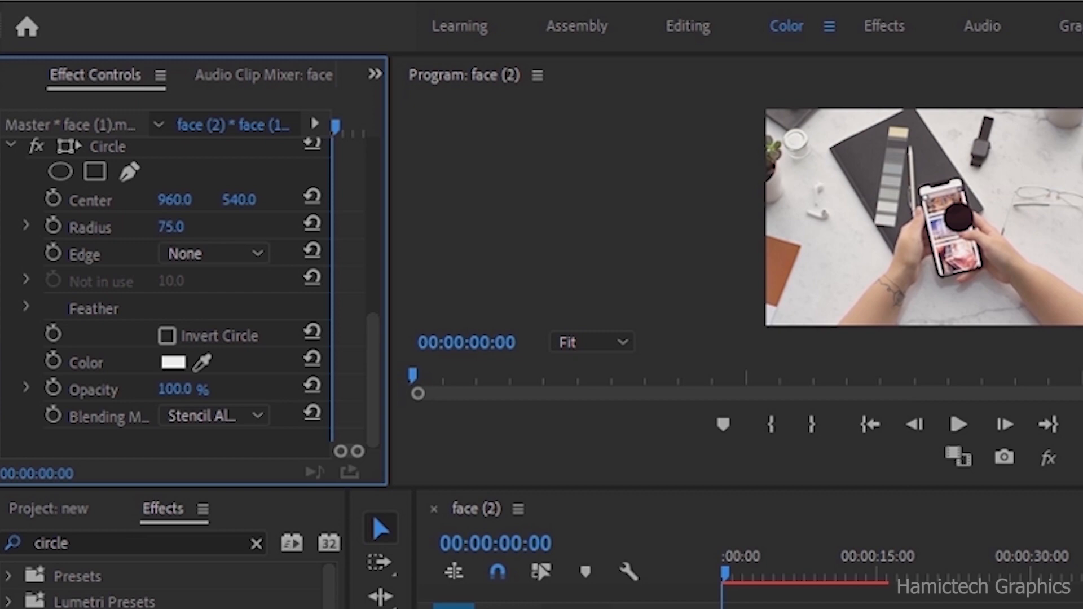
# - Set the circle's radius to 170 and its center to 941, 273 to frame the speaker's face
pyautogui.moveTo(171, 227); pyautogui.dragTo(250, 227)
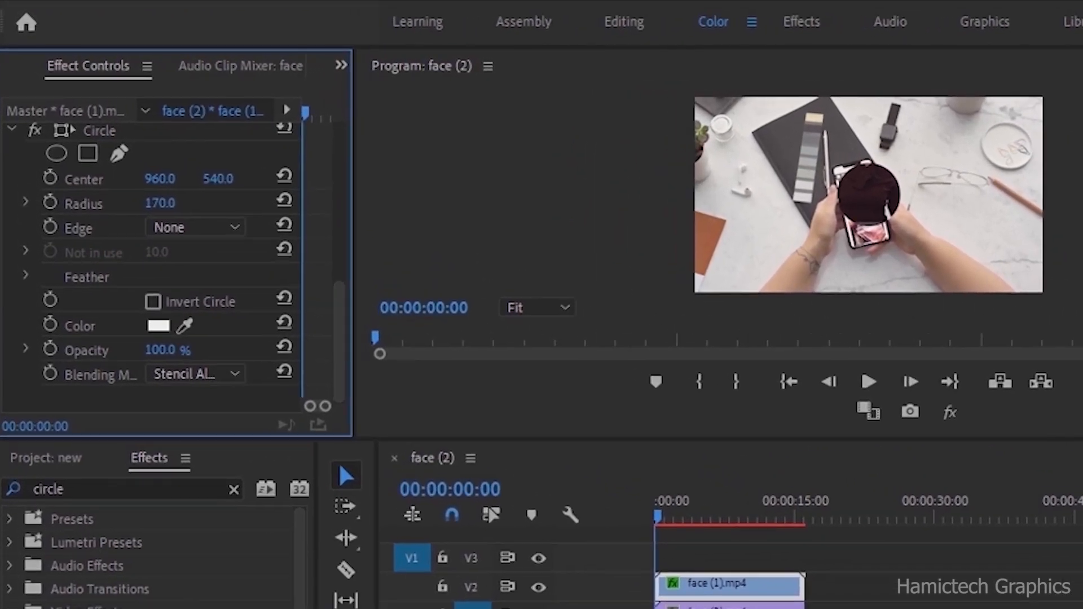
pyautogui.moveTo(219, 179); pyautogui.dragTo(25, 178)
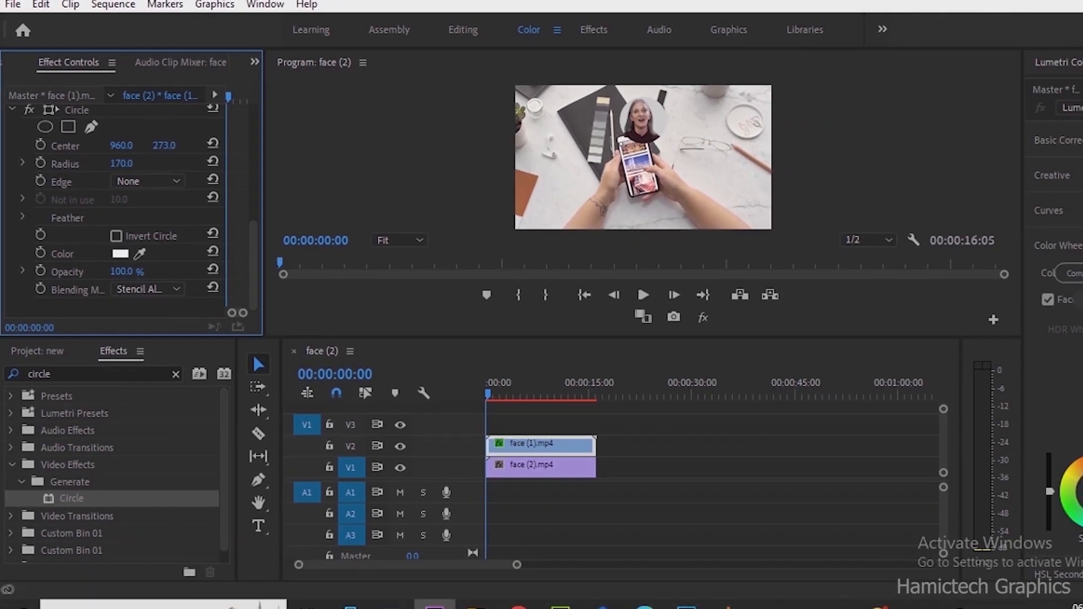
pyautogui.moveTo(122, 146); pyautogui.dragTo(109, 145)
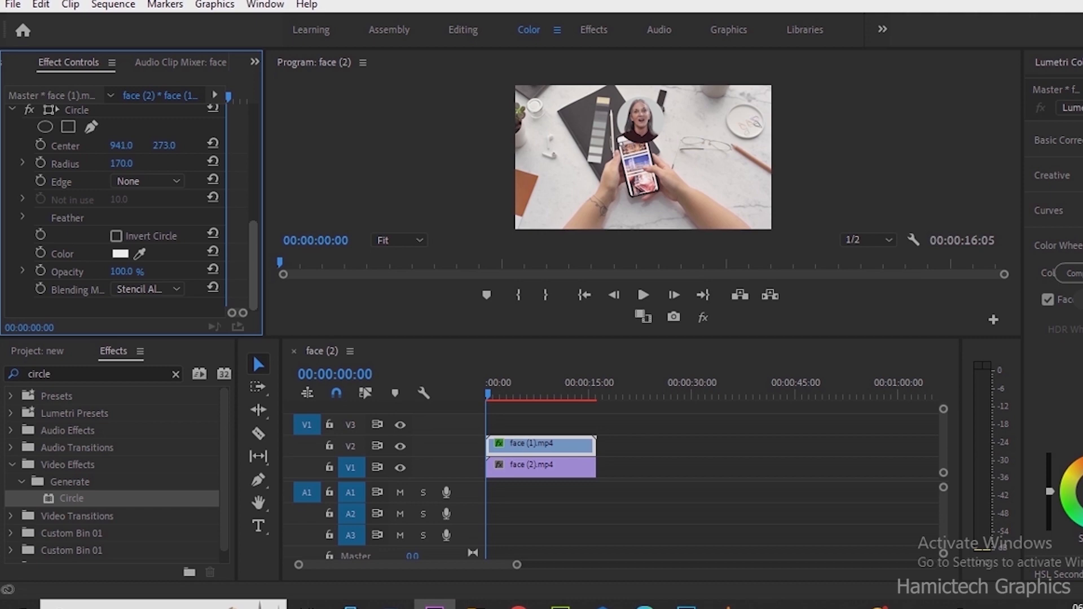
# - Set the face (1) clip's position to 3300, 2140 to move the circle into the bottom-right corner
pyautogui.scroll(5, 129, 214)
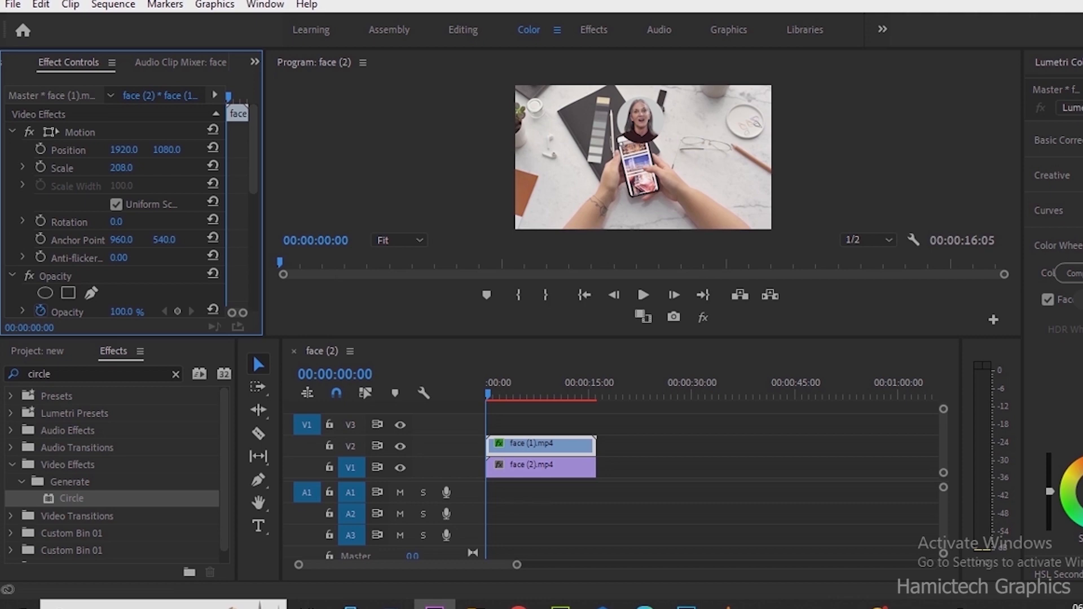
pyautogui.moveTo(167, 150); pyautogui.dragTo(765, 149)
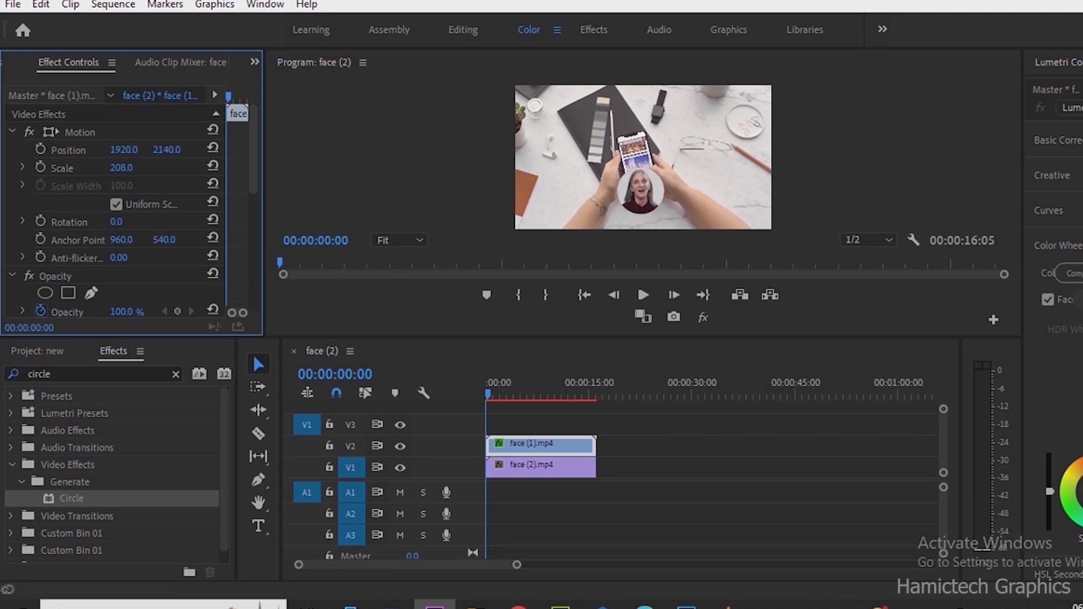
pyautogui.moveTo(124, 149); pyautogui.dragTo(333, 149)
pyautogui.moveTo(123, 149); pyautogui.dragTo(148, 150)
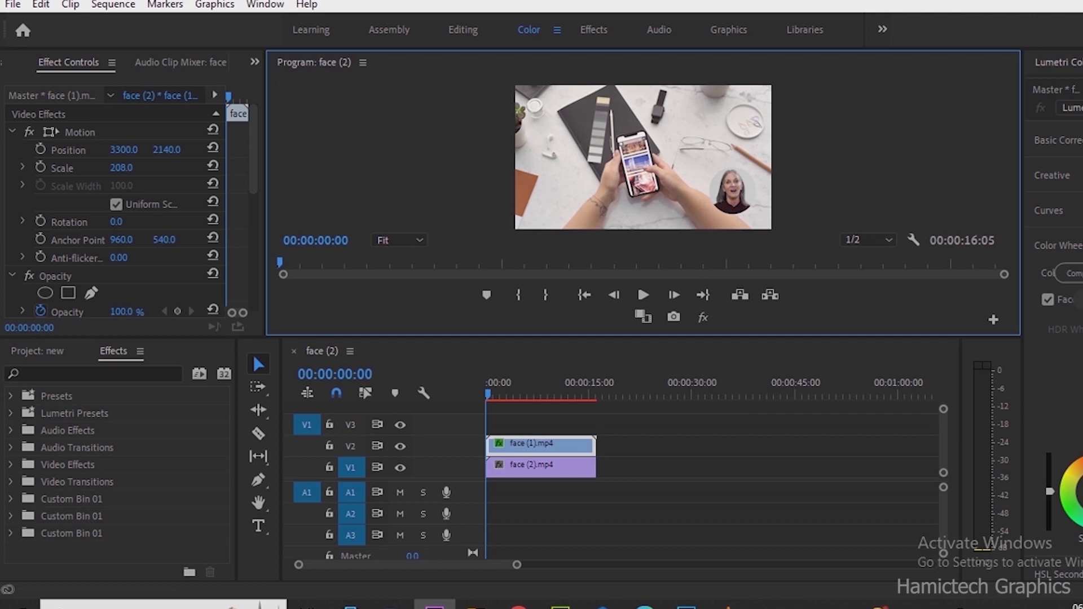
# - Search the effects for "paint" and apply the Paint Bucket effect to the face (1) clip
pyautogui.click(73, 374)
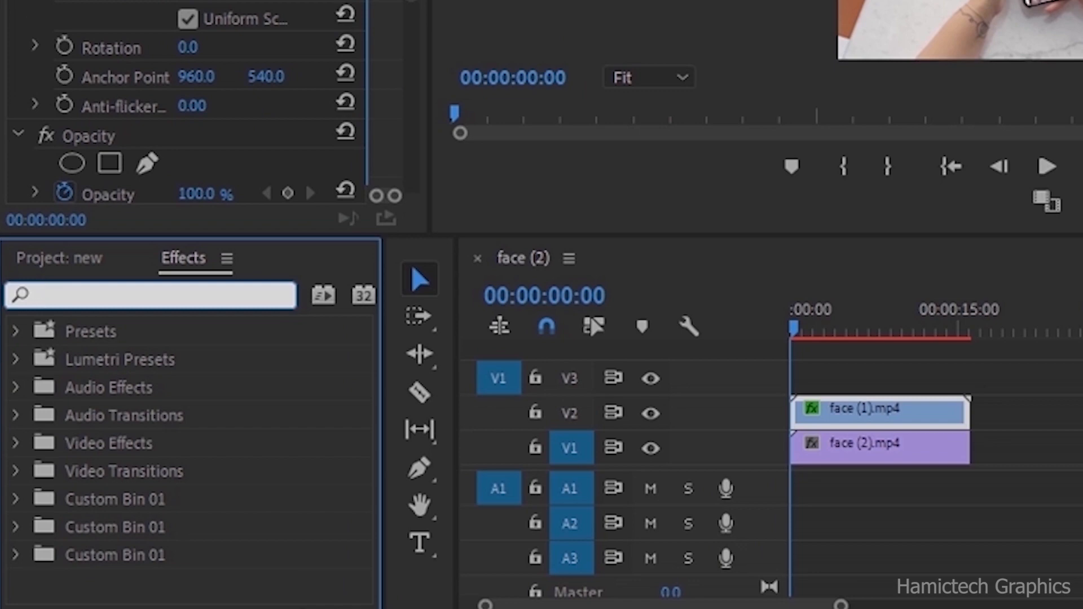
pyautogui.write('paint')
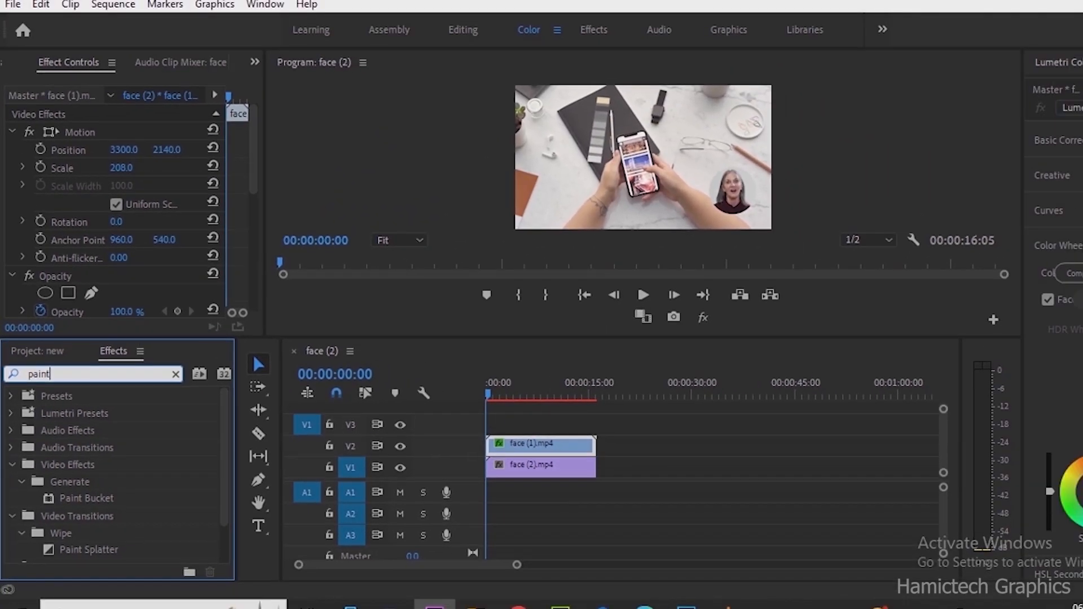
pyautogui.click(86, 498)
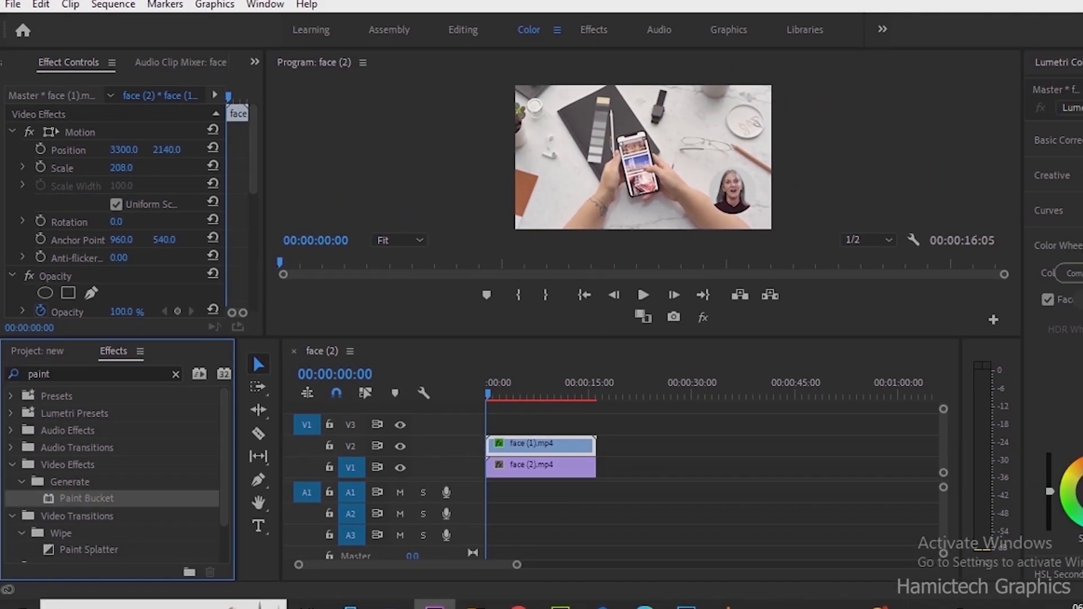
pyautogui.moveTo(86, 498); pyautogui.dragTo(546, 443)
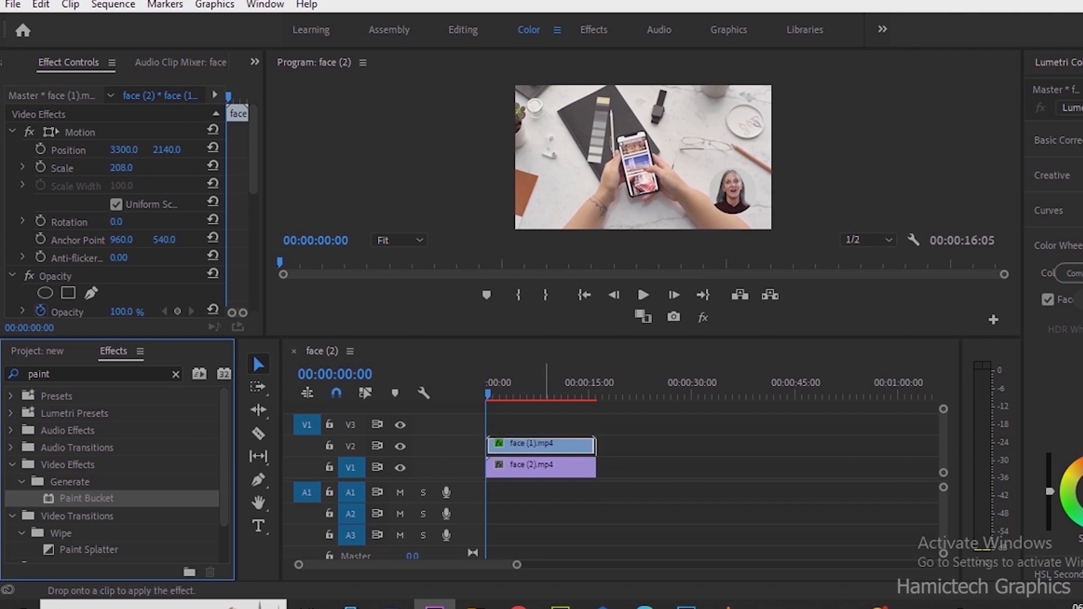
pyautogui.moveTo(546, 443); pyautogui.dragTo(546, 444)
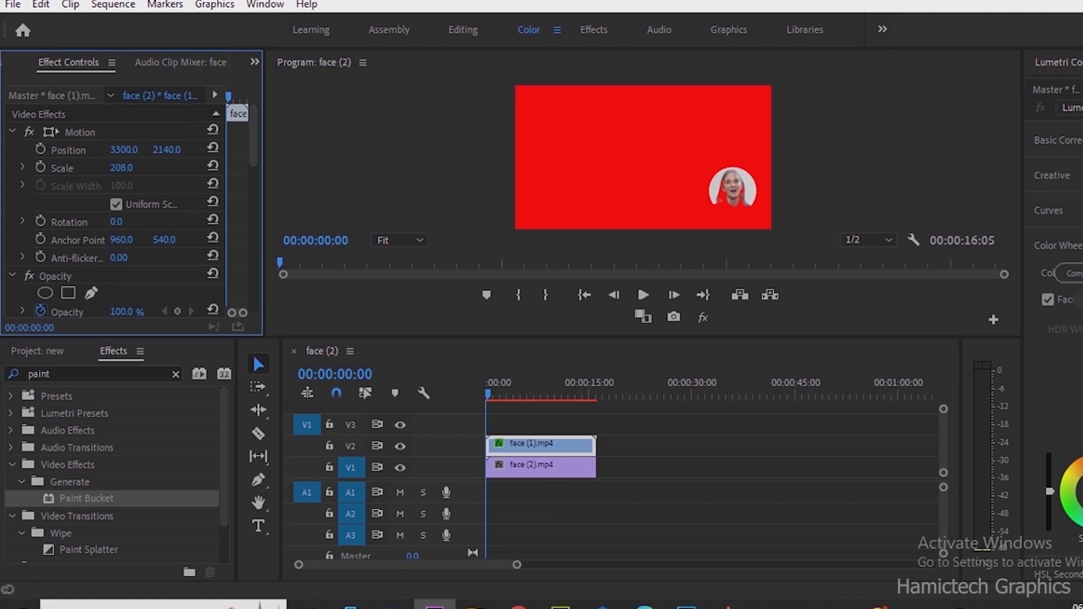
# - Set the Paint Bucket's Fill Selector to Alpha Channel
pyautogui.moveTo(253, 135); pyautogui.dragTo(253, 232)
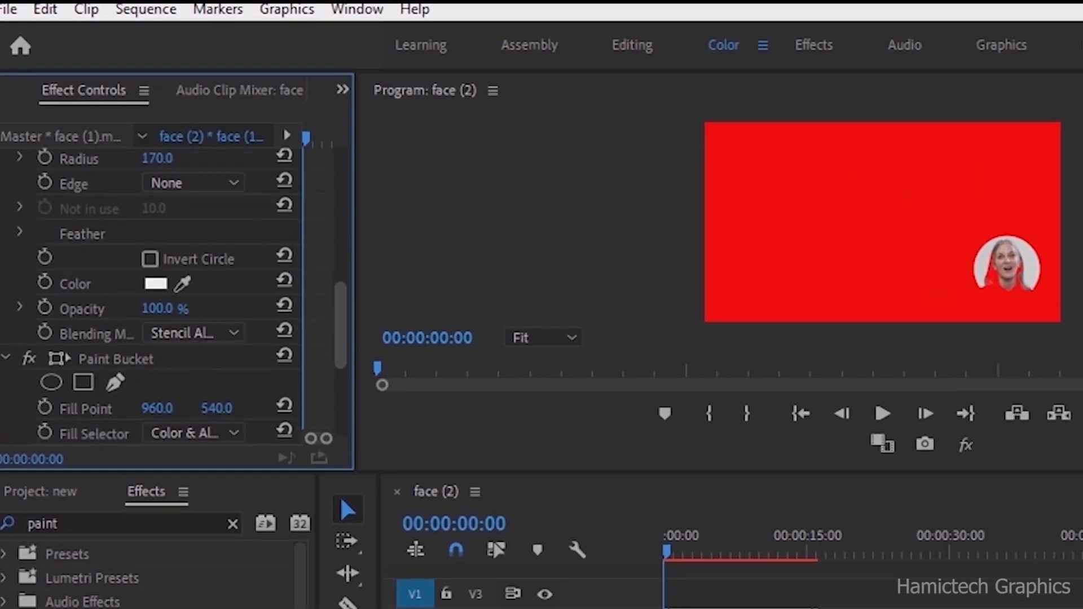
pyautogui.moveTo(340, 325); pyautogui.dragTo(340, 390)
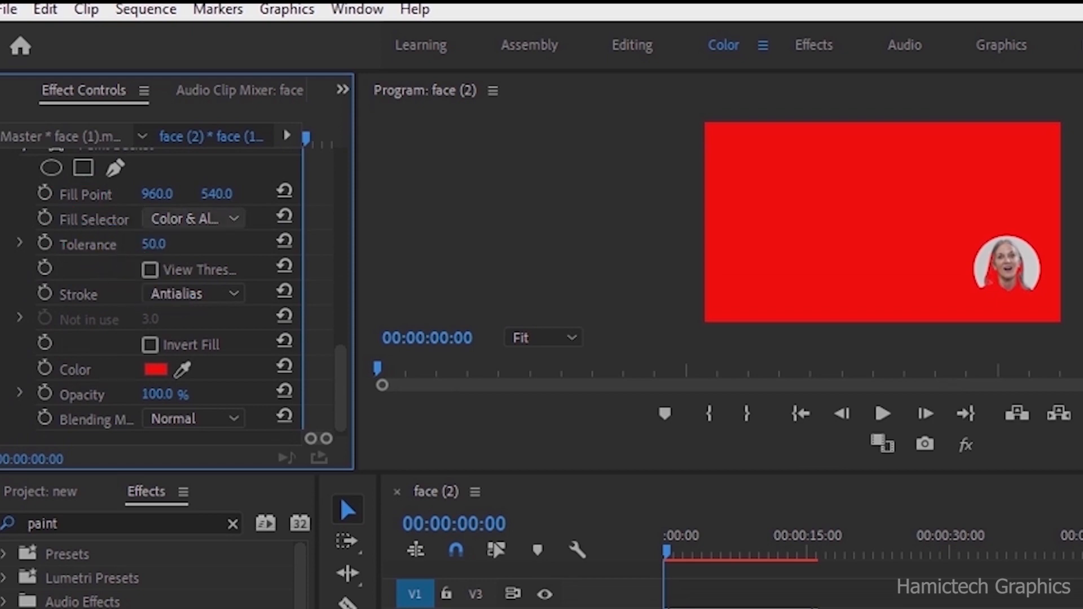
pyautogui.click(194, 219)
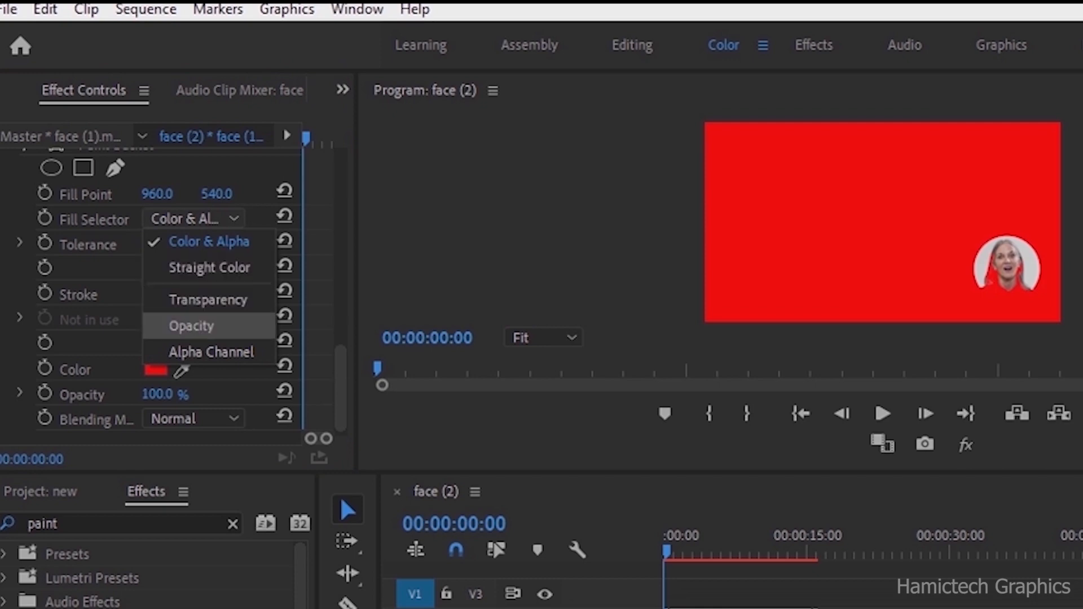
pyautogui.click(211, 352)
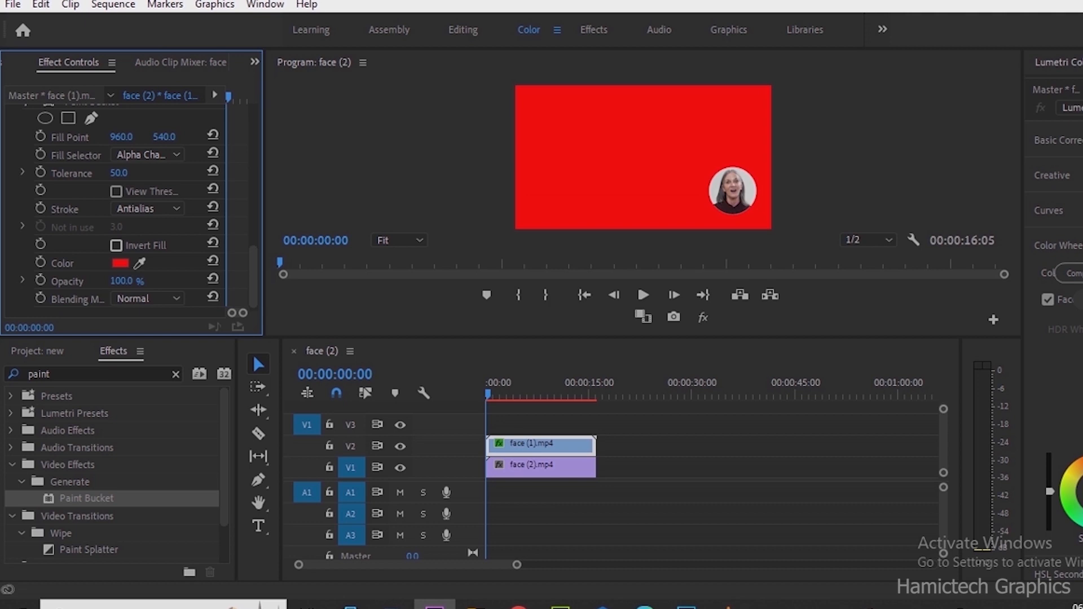
# - Set the Paint Bucket's Stroke option to Stroke
pyautogui.click(148, 209)
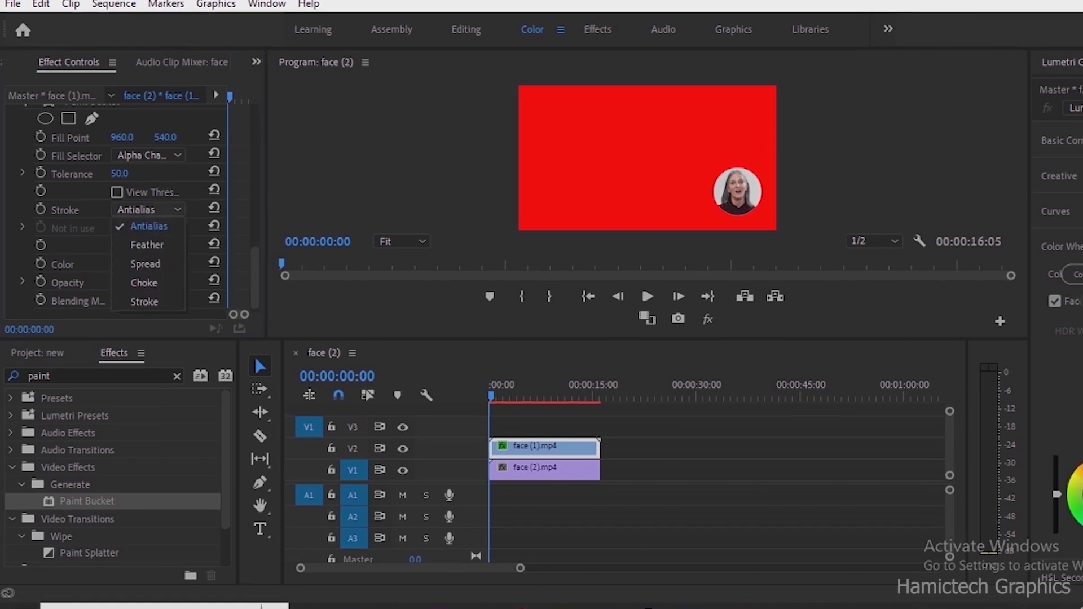
pyautogui.press('Escape')
pyautogui.click(85, 237)
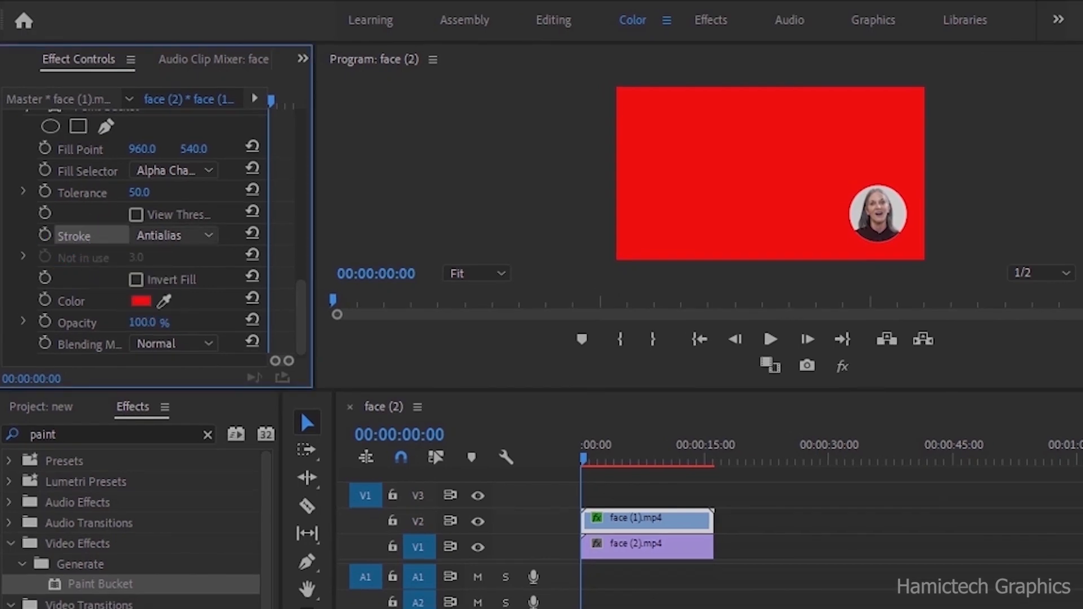
pyautogui.click(173, 235)
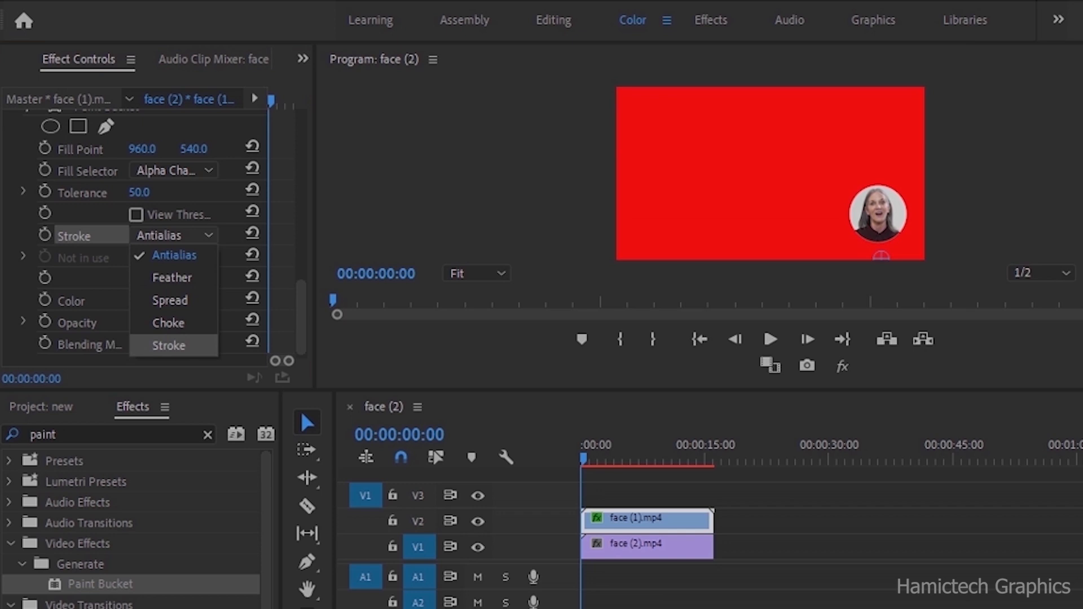
pyautogui.click(168, 345)
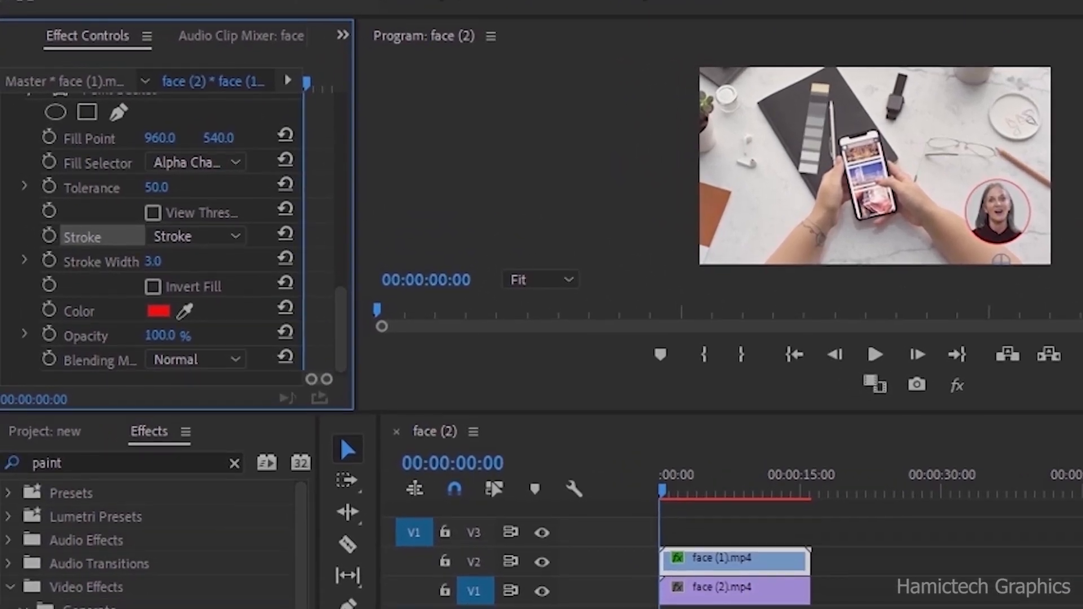
# - Scrub the Paint Bucket's stroke width to thicken the ring around the circle
pyautogui.moveTo(153, 261); pyautogui.dragTo(216, 261)
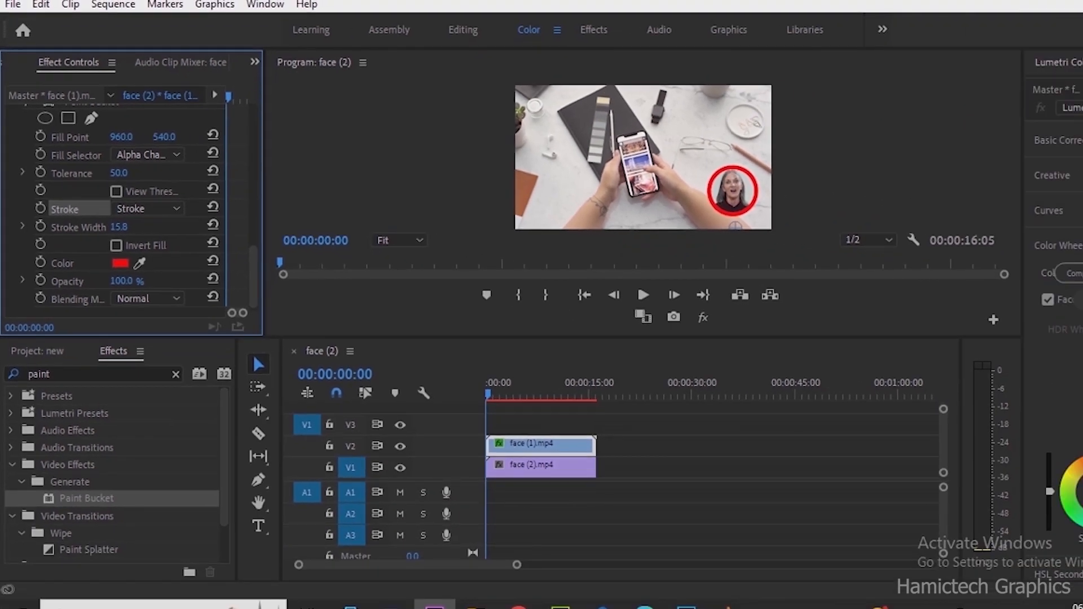
pyautogui.moveTo(119, 226); pyautogui.dragTo(111, 227)
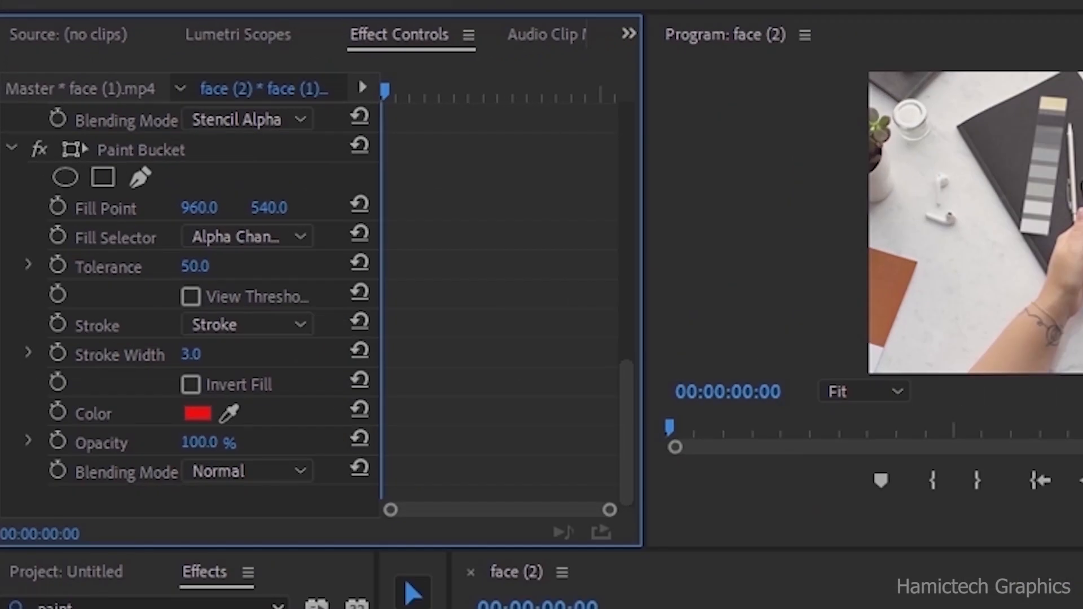
# - Set the Paint Bucket's stroke color to yellow, F3F00D, in the Color Picker
pyautogui.click(197, 413)
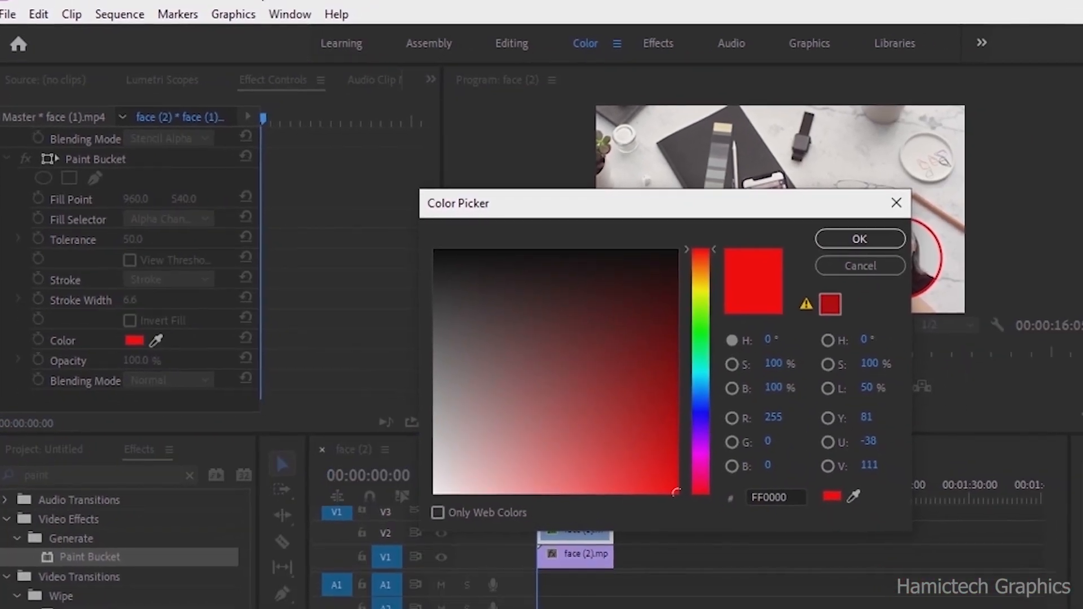
pyautogui.click(700, 289)
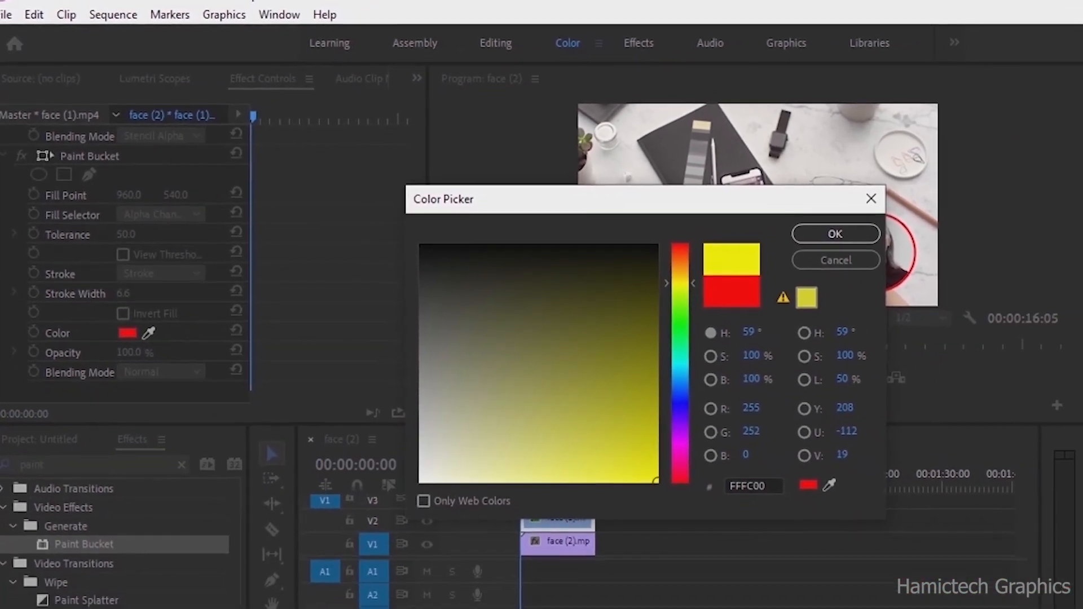
pyautogui.click(664, 482)
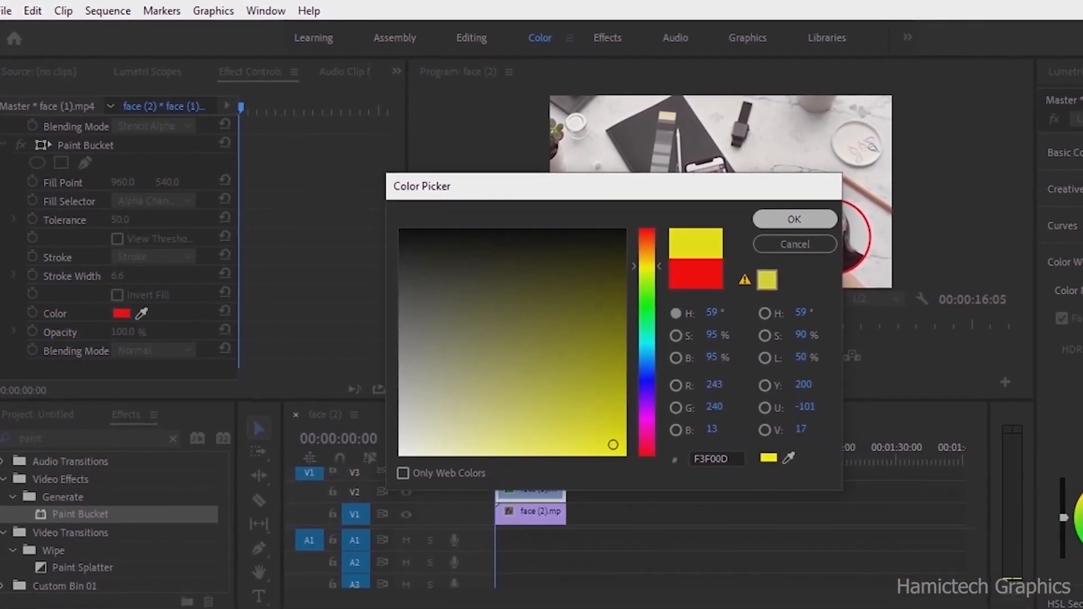
pyautogui.click(813, 227)
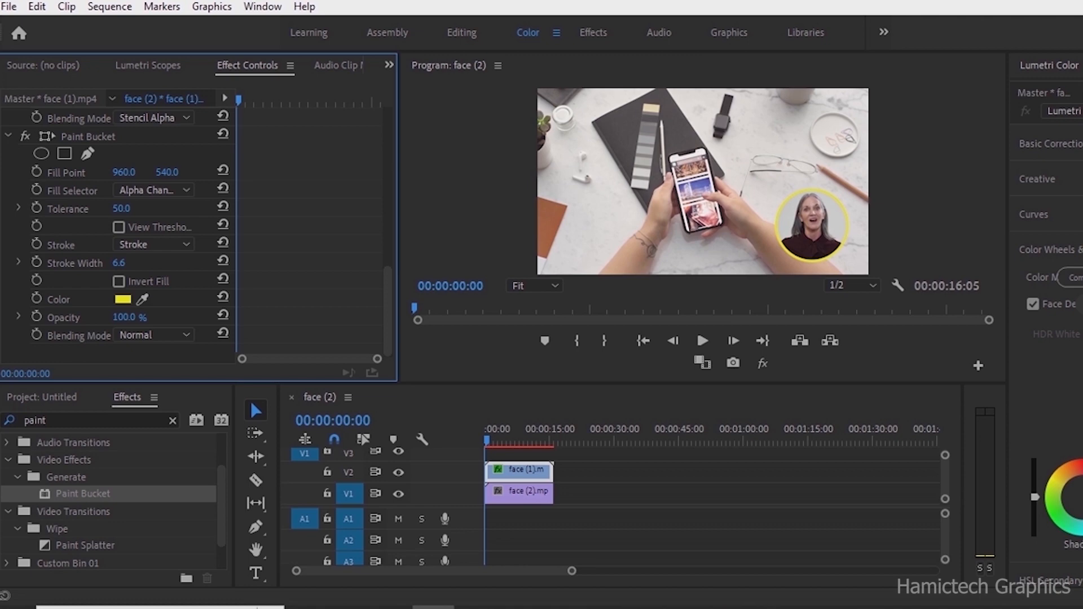
# - Search the effects for "drop" and apply the Drop Shadow effect to the face (1) clip
pyautogui.click(52, 420)
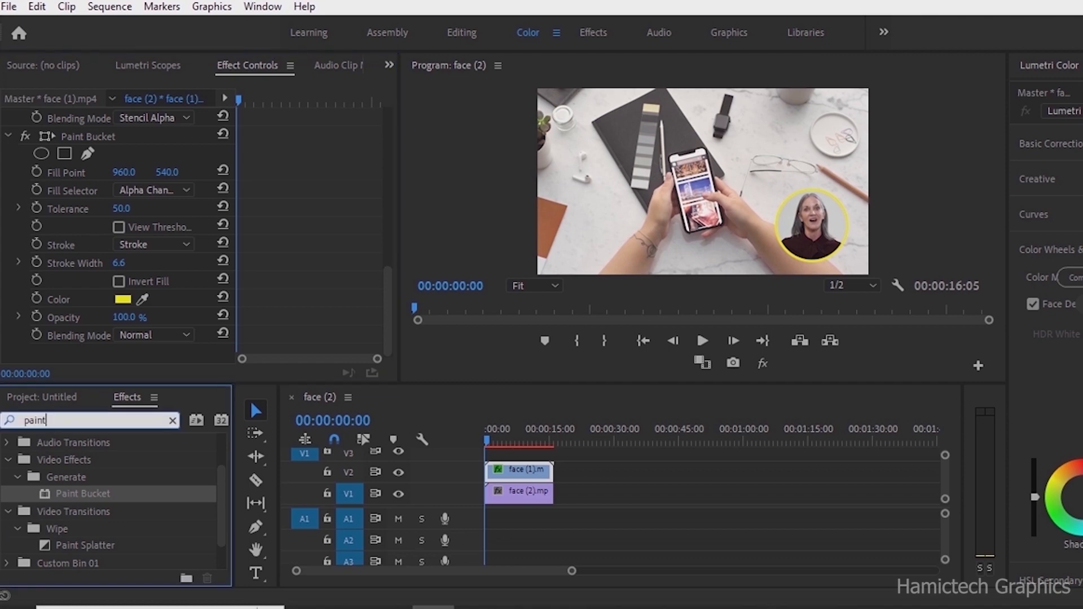
pyautogui.press('BackSpace')
pyautogui.press('BackSpace')
pyautogui.press('BackSpace')
pyautogui.press('BackSpace')
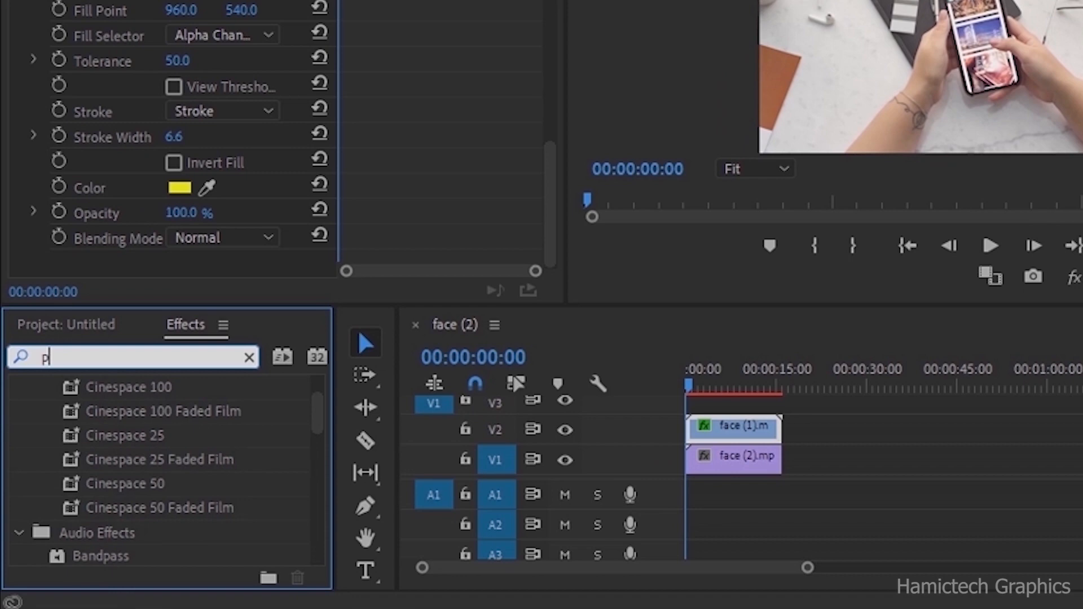
pyautogui.press('BackSpace')
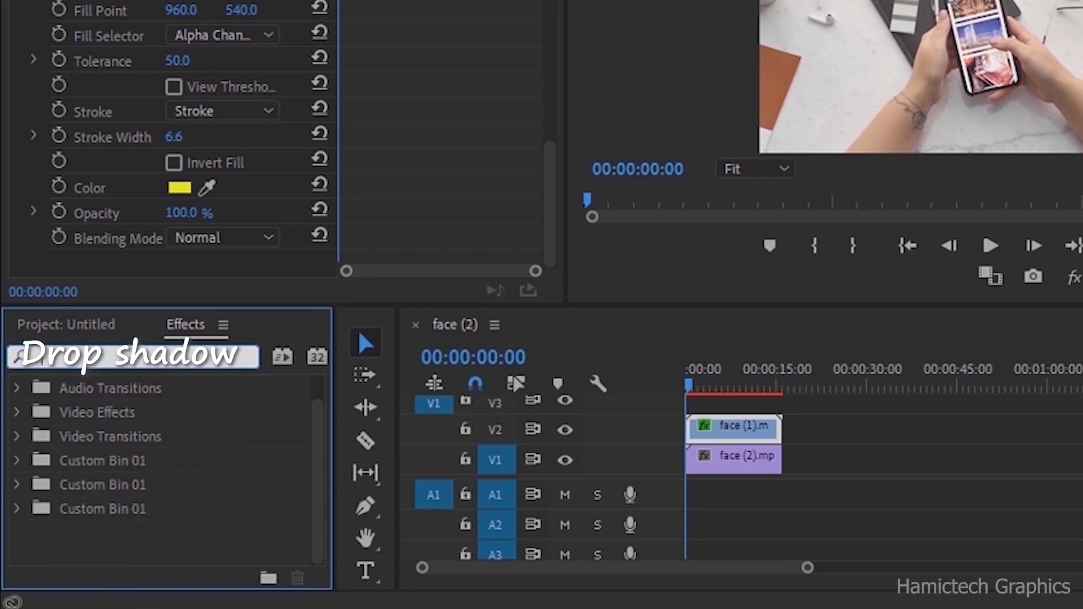
pyautogui.write('dr')
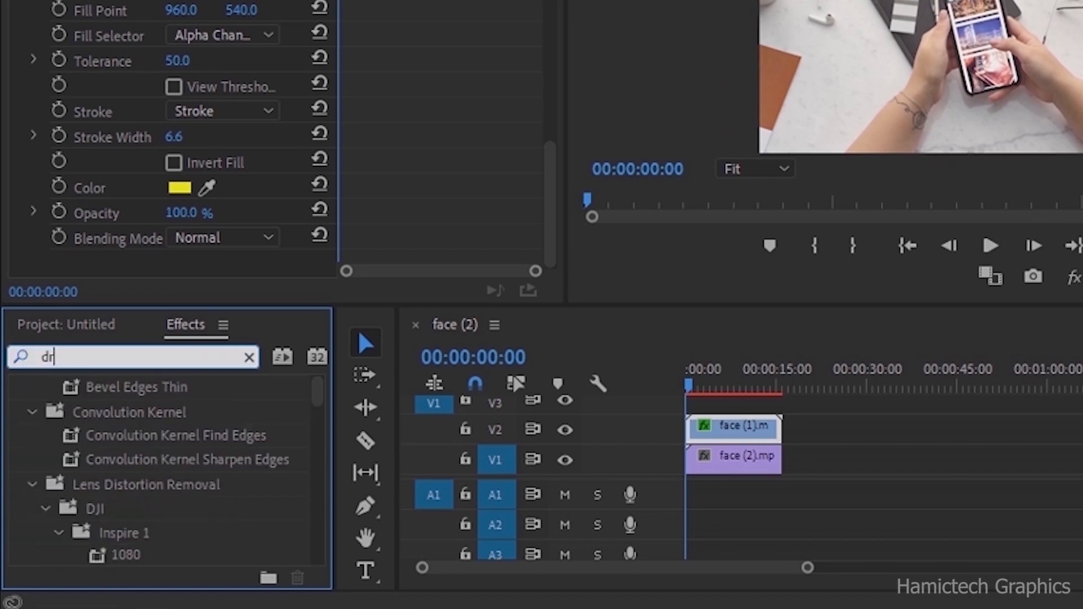
pyautogui.write('op')
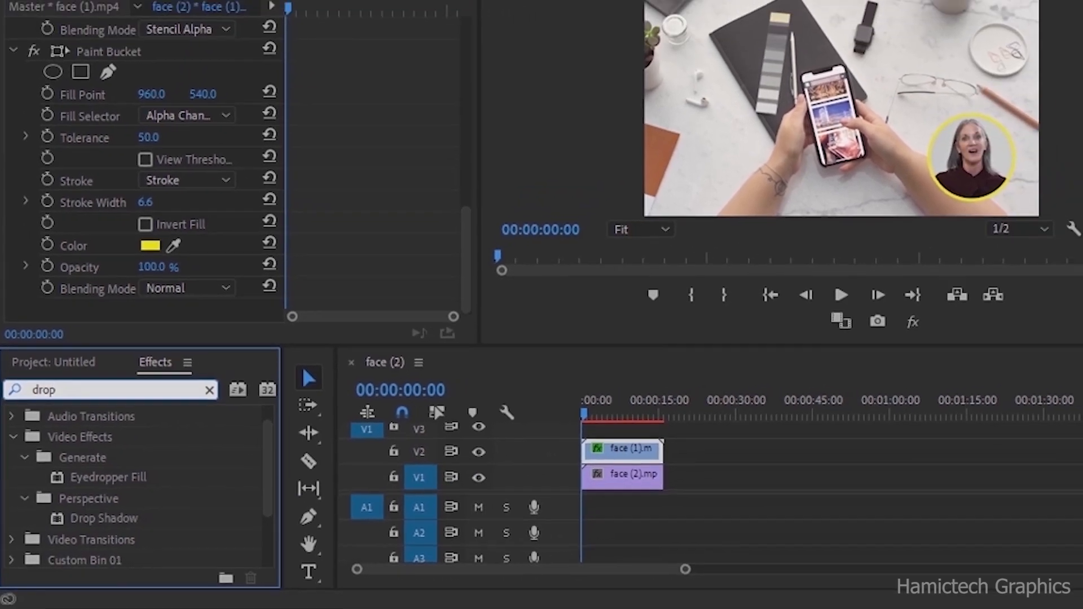
pyautogui.moveTo(116, 513); pyautogui.dragTo(699, 439)
pyautogui.moveTo(522, 471); pyautogui.dragTo(521, 471)
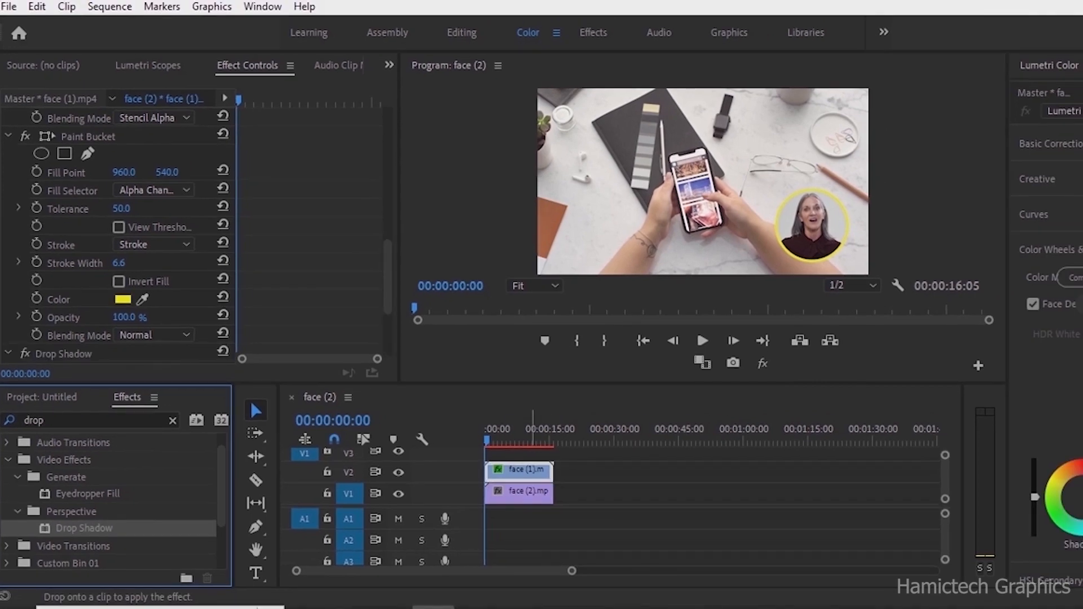
# - Set the Drop Shadow's Opacity to 100%
pyautogui.scroll(-4, 118, 237)
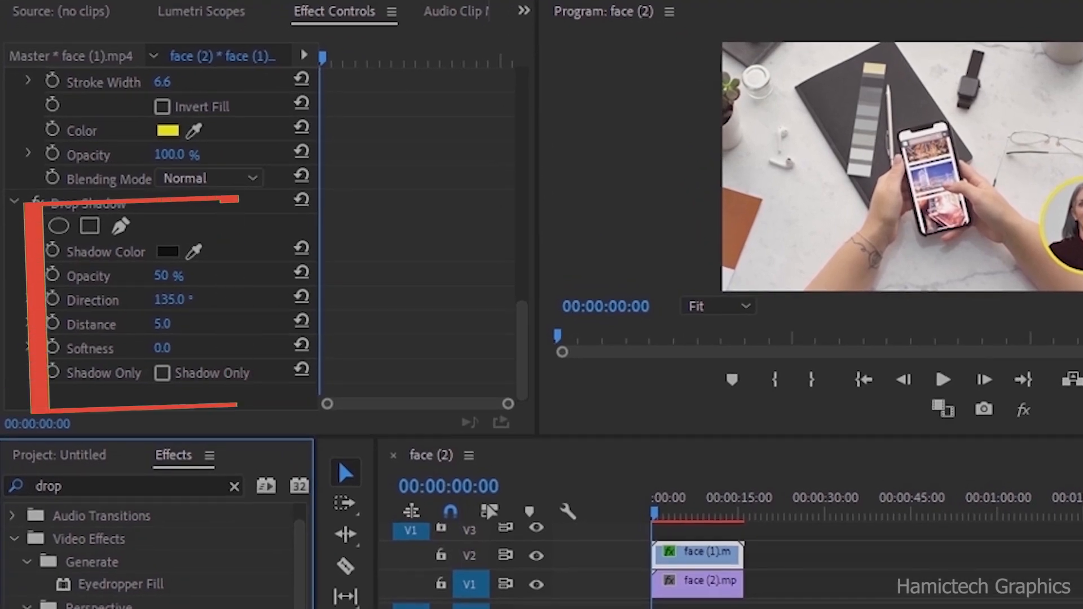
pyautogui.click(163, 275)
pyautogui.press('Return')
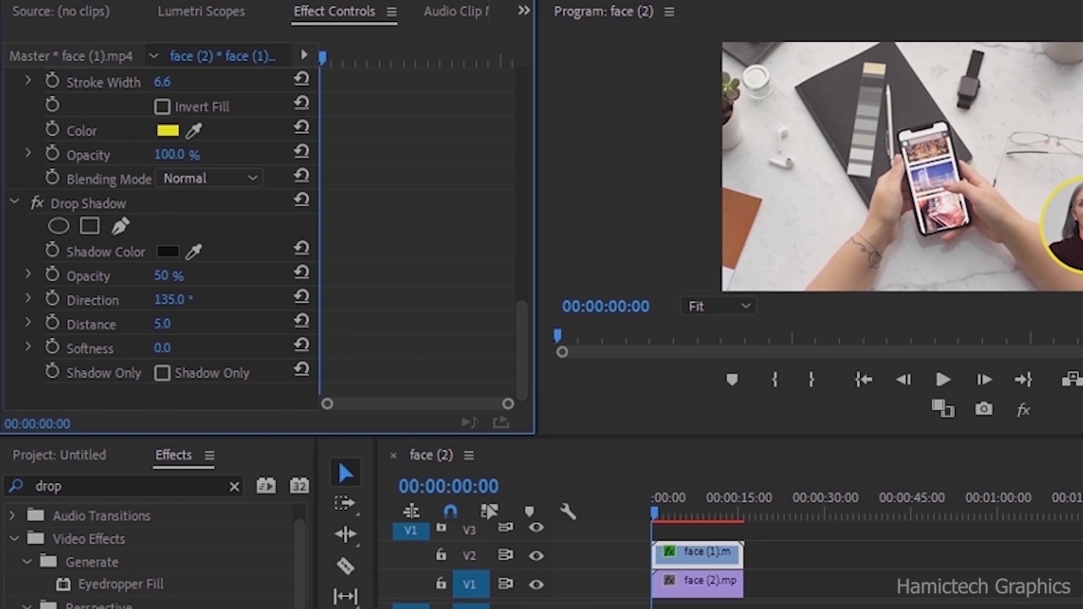
pyautogui.click(164, 275)
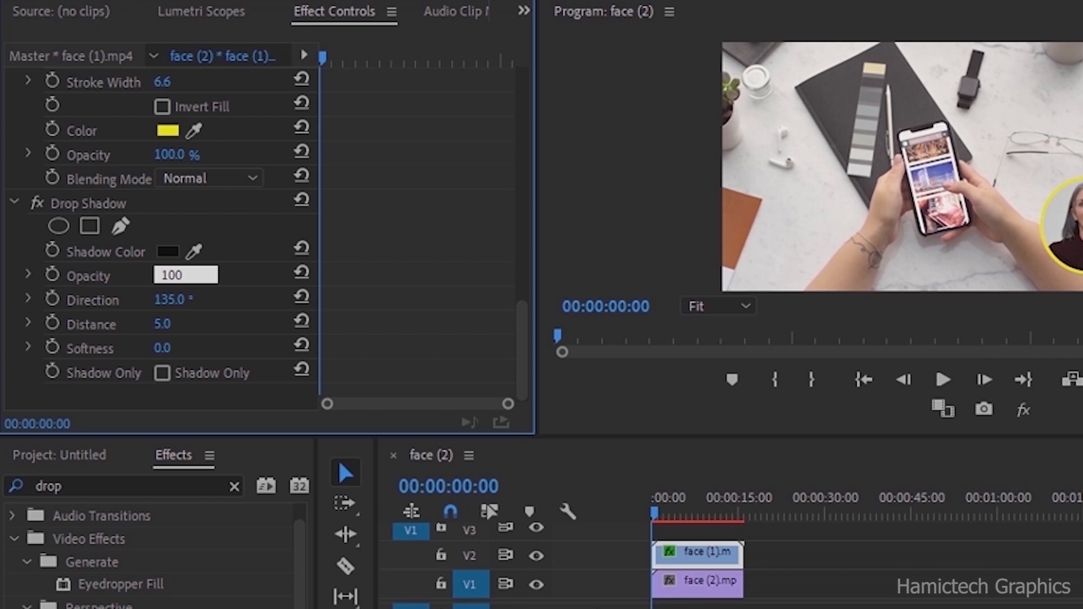
pyautogui.press('Return')
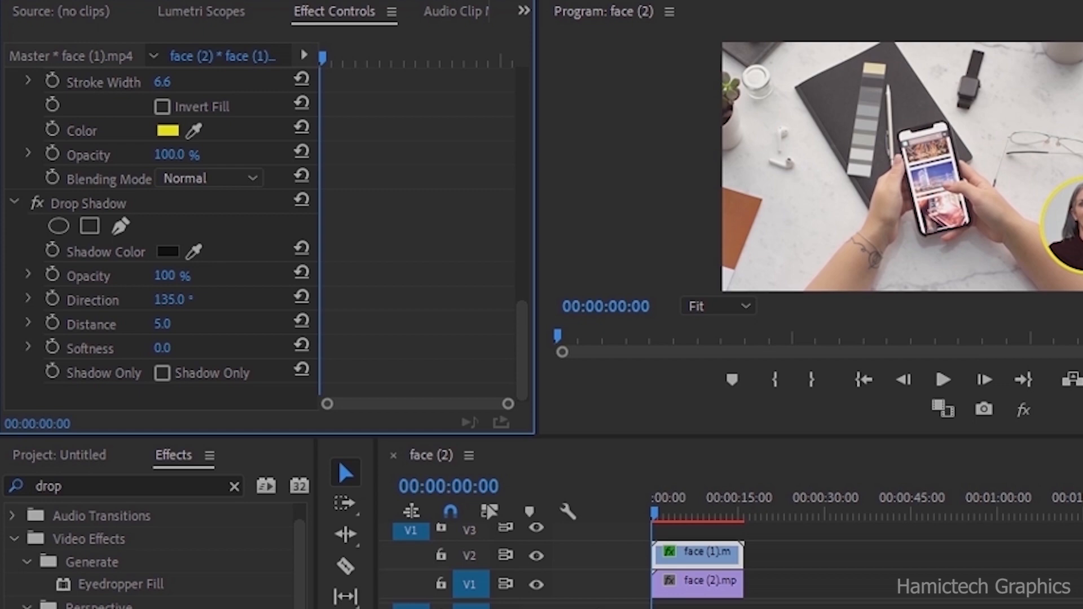
# - Scrub the Drop Shadow's Distance to 18 and its Direction to about 92°
pyautogui.moveTo(163, 324); pyautogui.dragTo(210, 323)
pyautogui.moveTo(170, 299); pyautogui.dragTo(116, 299)
pyautogui.moveTo(166, 324); pyautogui.dragTo(118, 299)
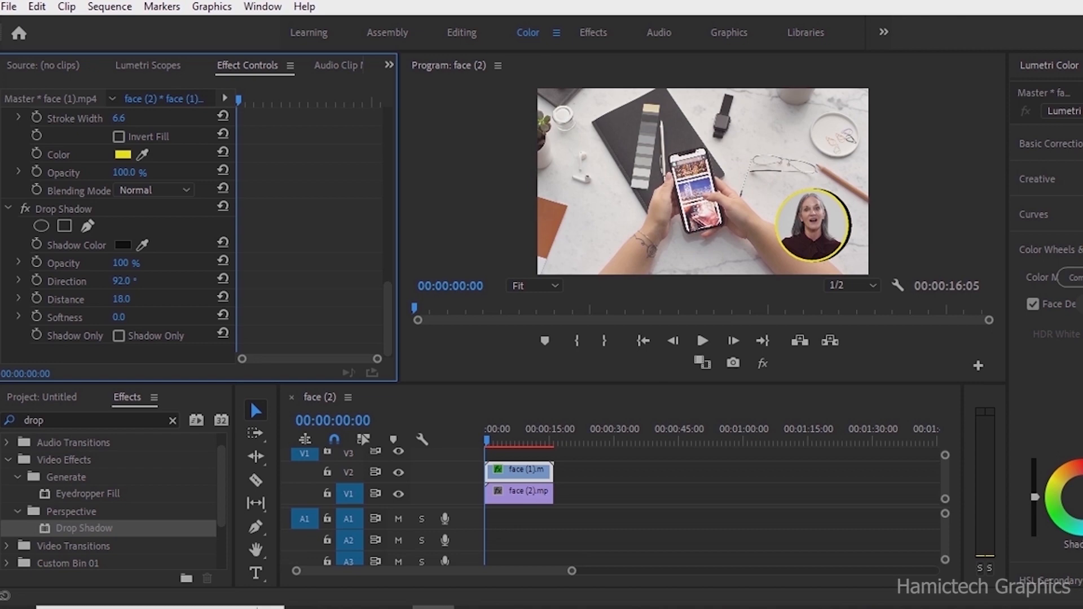
# - Set the Drop Shadow's Softness to 50
pyautogui.click(120, 263)
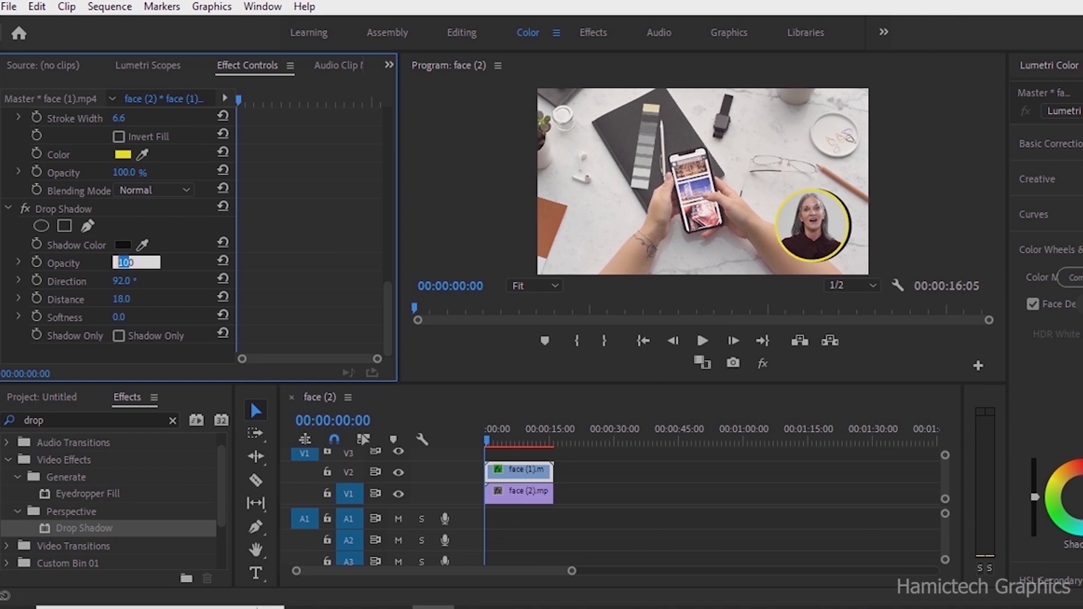
pyautogui.press('Return')
pyautogui.click(119, 317)
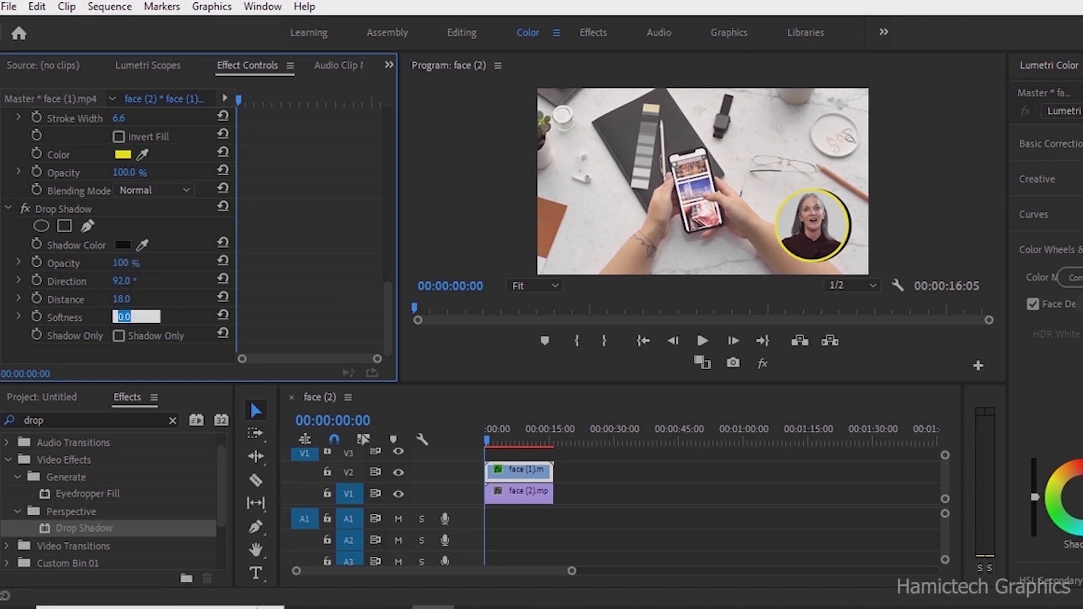
pyautogui.write('50')
pyautogui.press('Return')
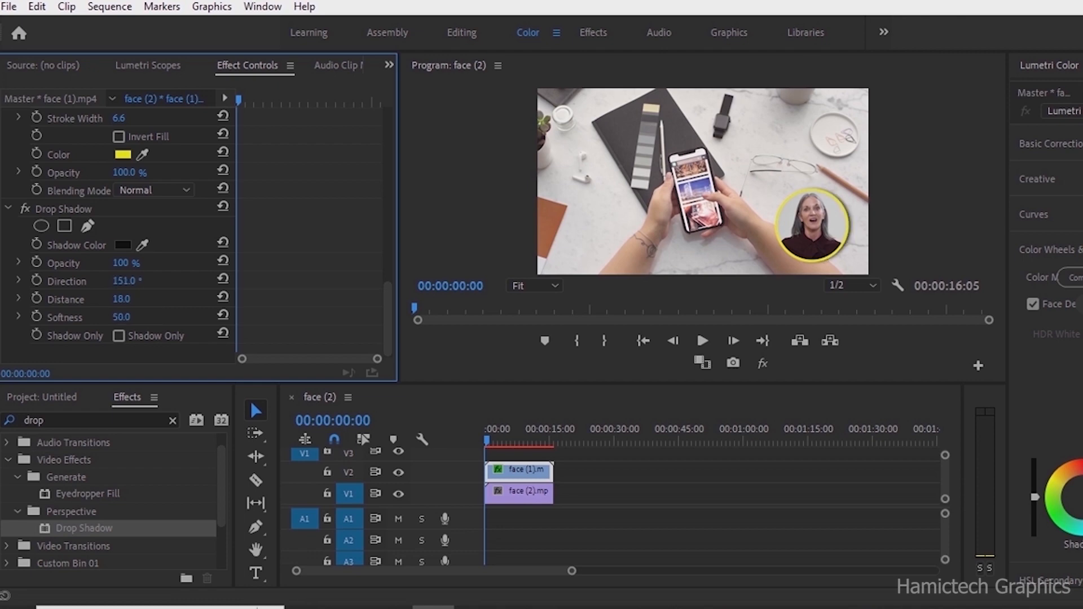